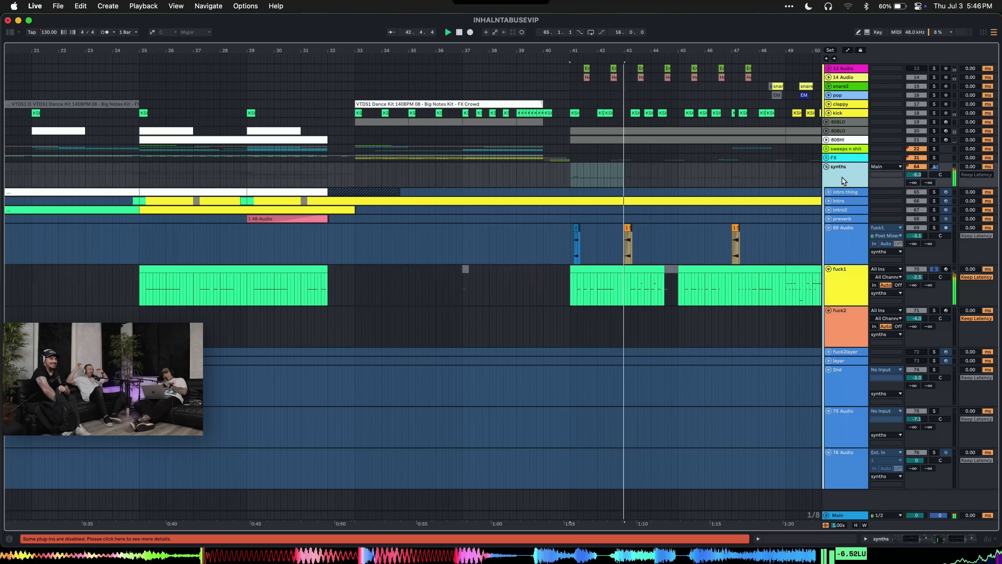
- Unsolo the synths group and play the full mix from bar 41
click(936, 165)
click(936, 164)
key(space)
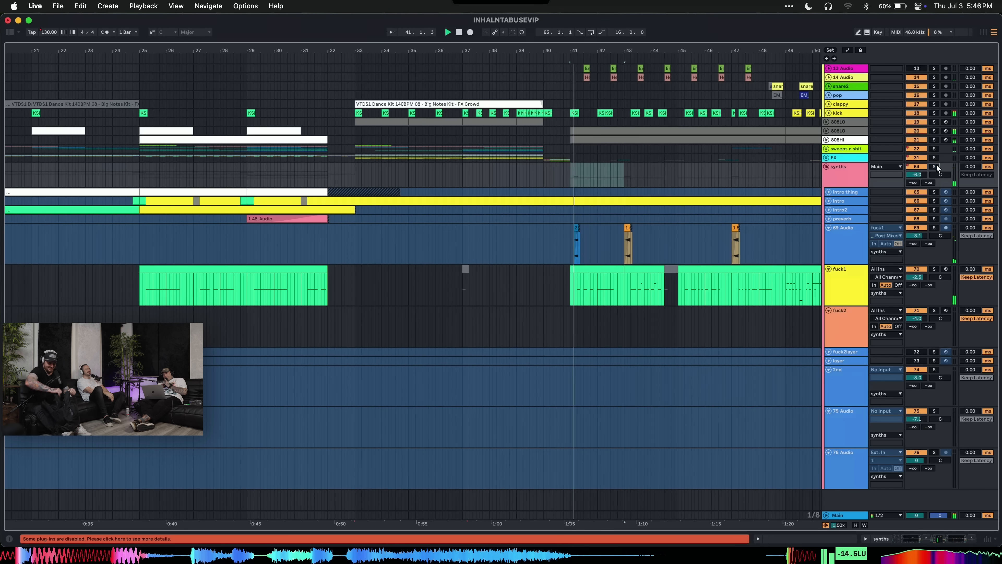
key(XF86AudioRaiseVolume)
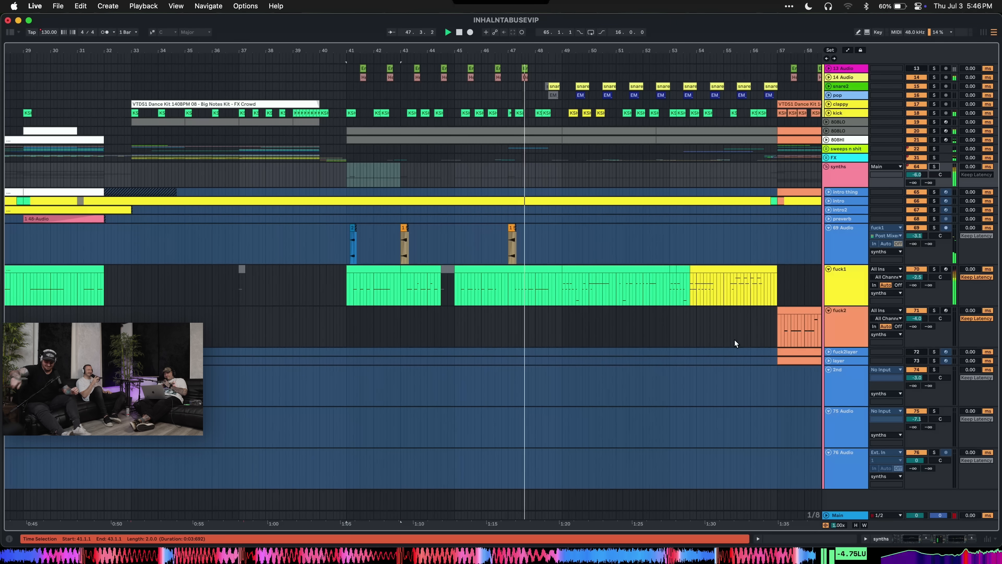
- Open the device chain of the fuck1 track
click(848, 275)
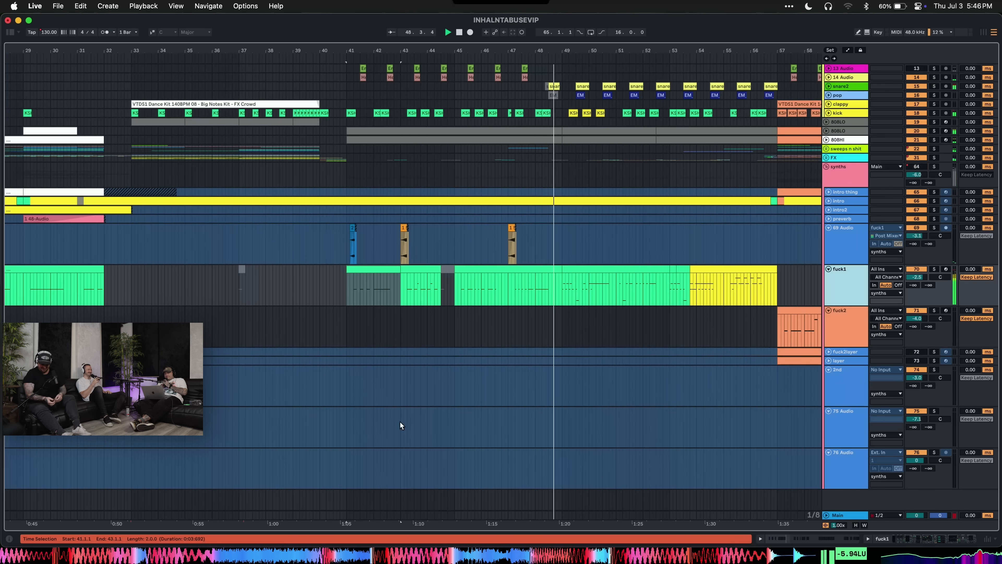
key(shift+Tab)
key(shift+Tab)
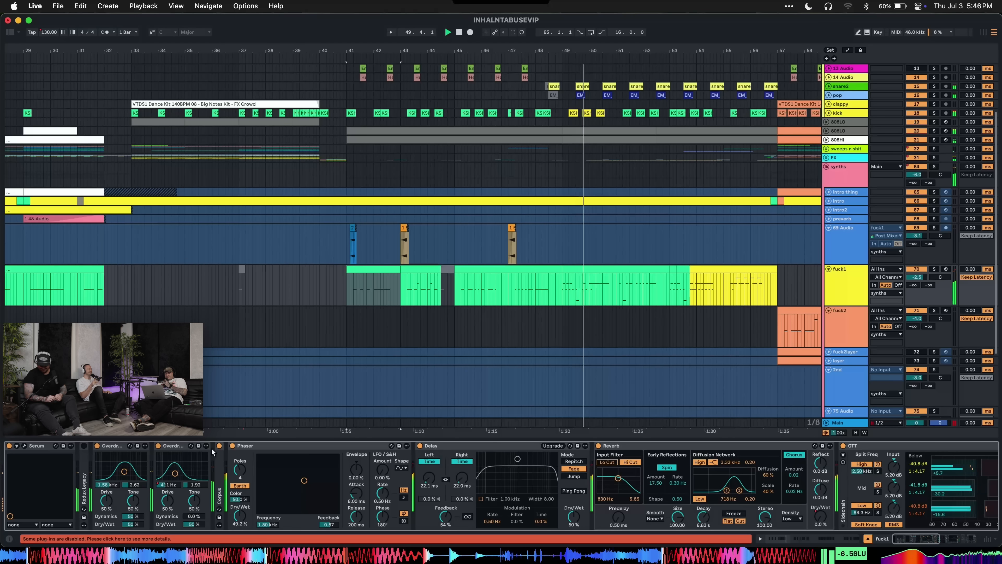
- Compare the fuck1 sound with Corpus off and on during playback from bar 45, and leave Corpus off
click(219, 445)
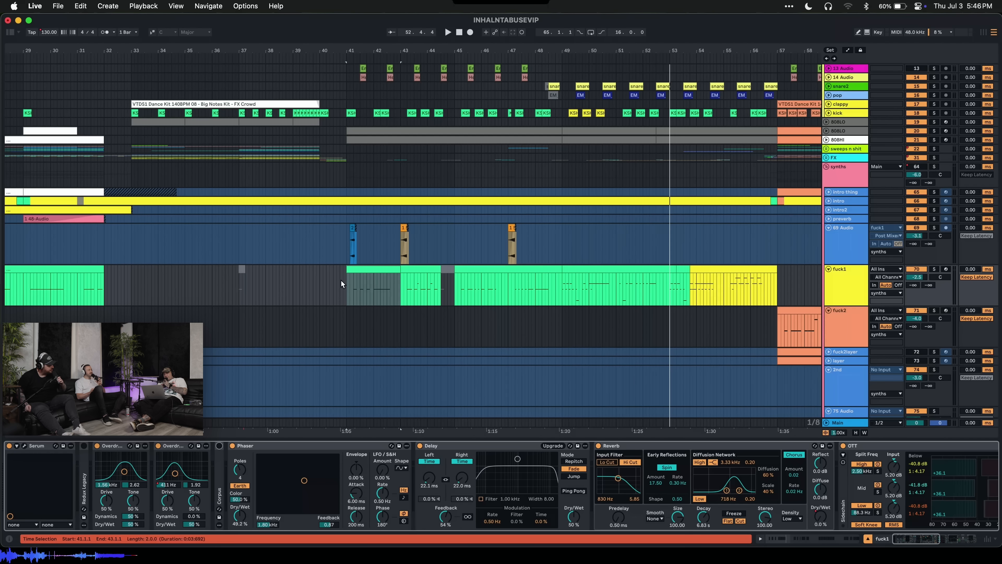
click(473, 291)
key(space)
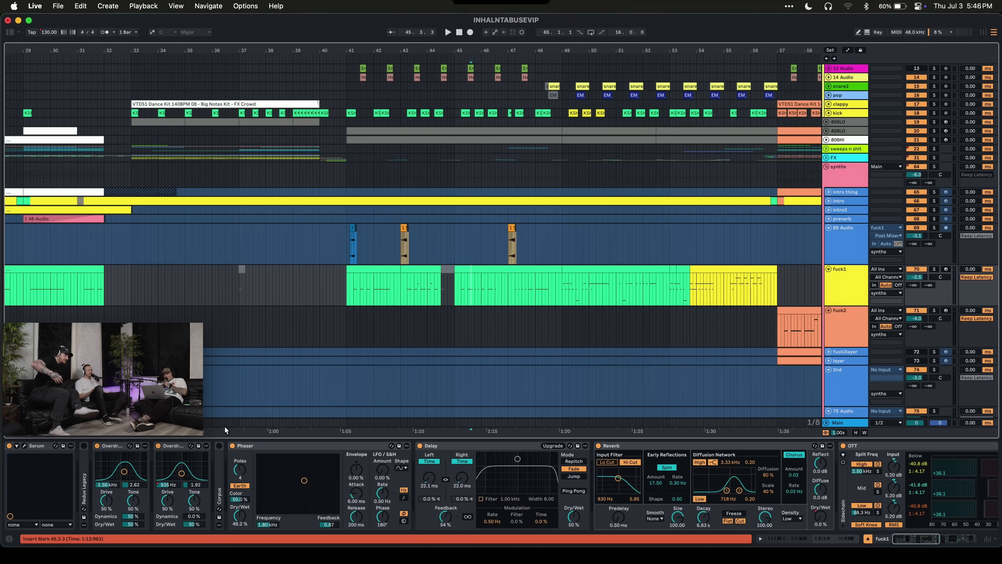
click(219, 446)
key(space)
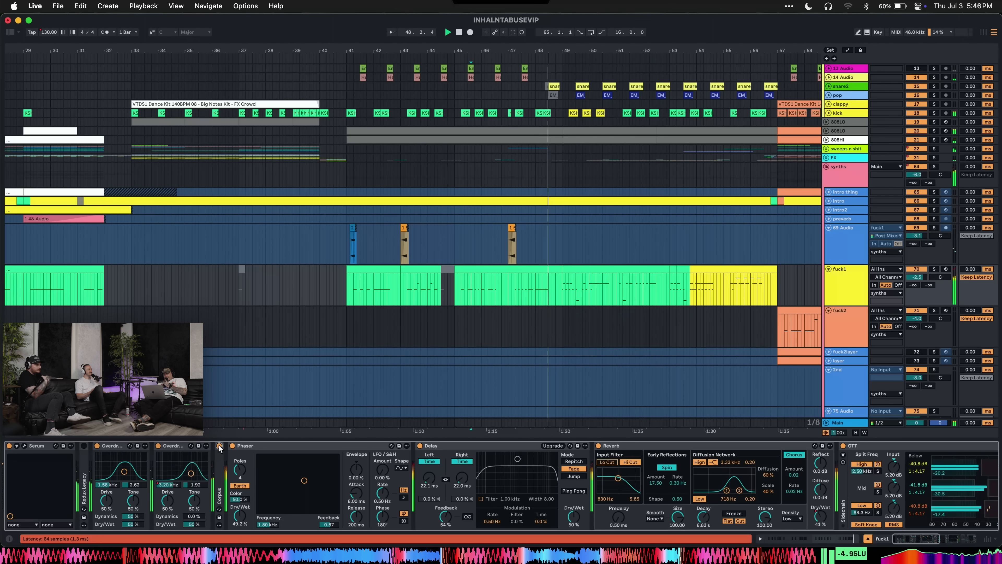
click(219, 446)
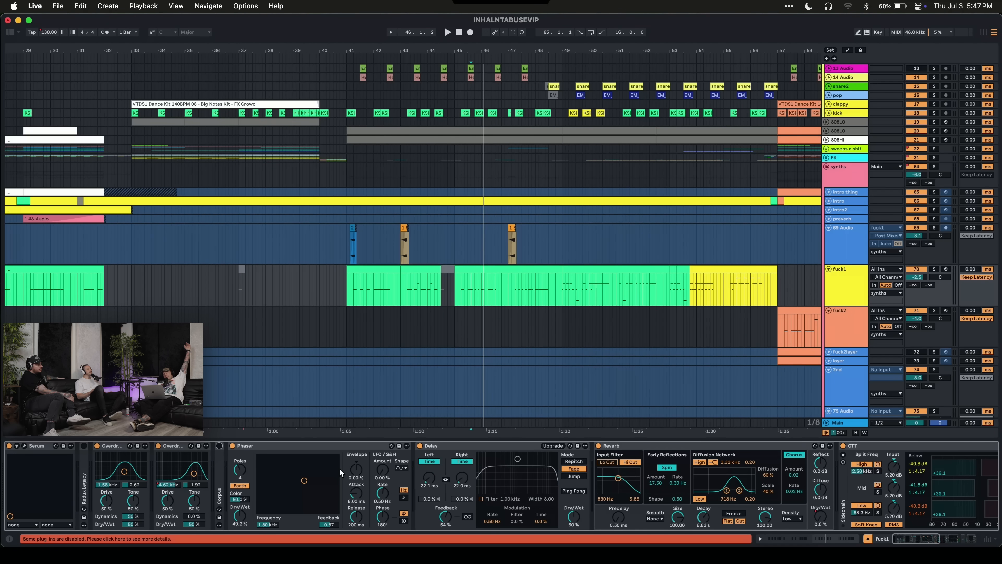
- Solo the fuck1 track and compare its sound with both Overdrive devices off and on
click(158, 445)
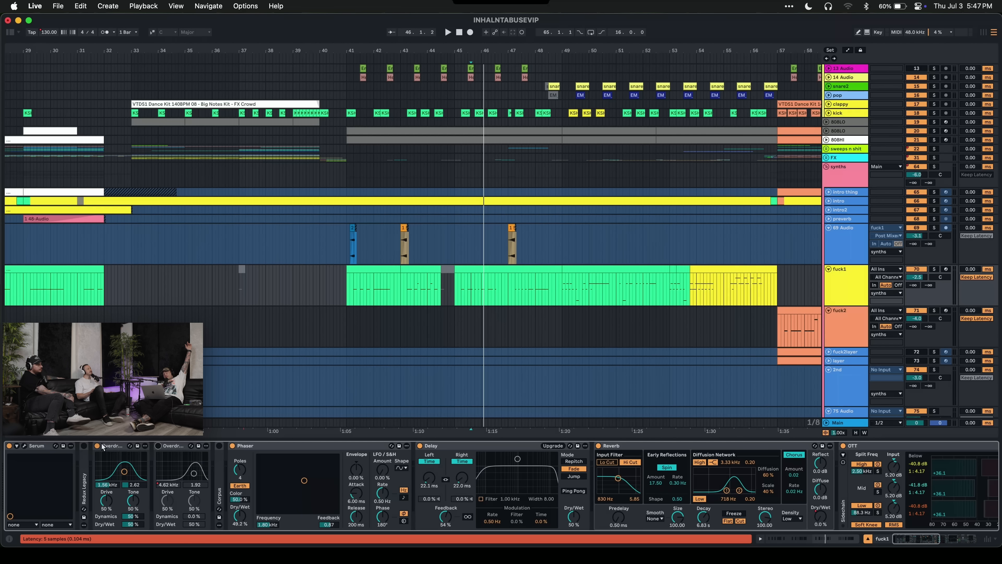
click(96, 445)
key(space)
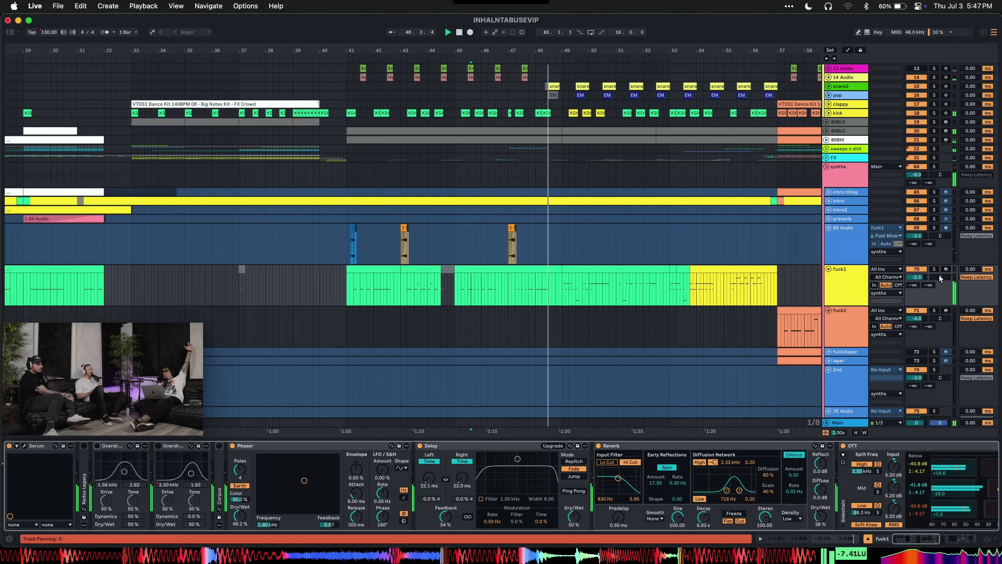
click(934, 269)
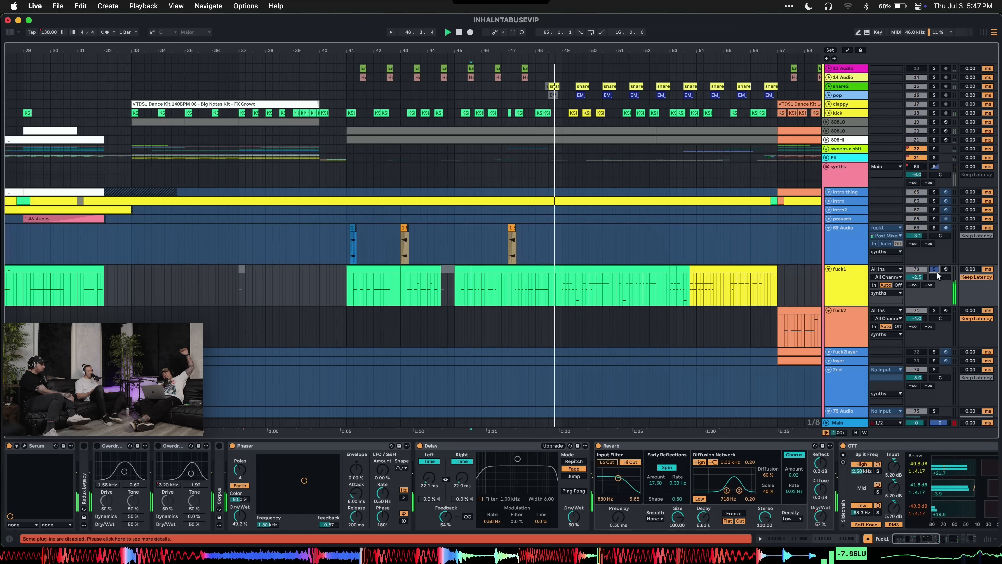
click(157, 445)
click(97, 445)
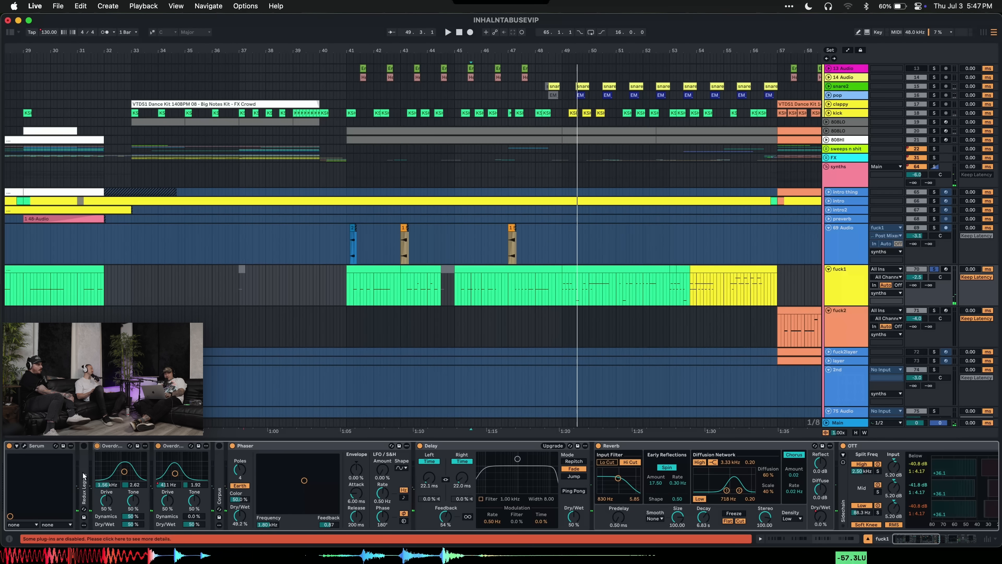
- Group all effects after Serum on fuck1 into an Audio Effect Rack and deactivate the rack
scroll(867, 445, right, 15)
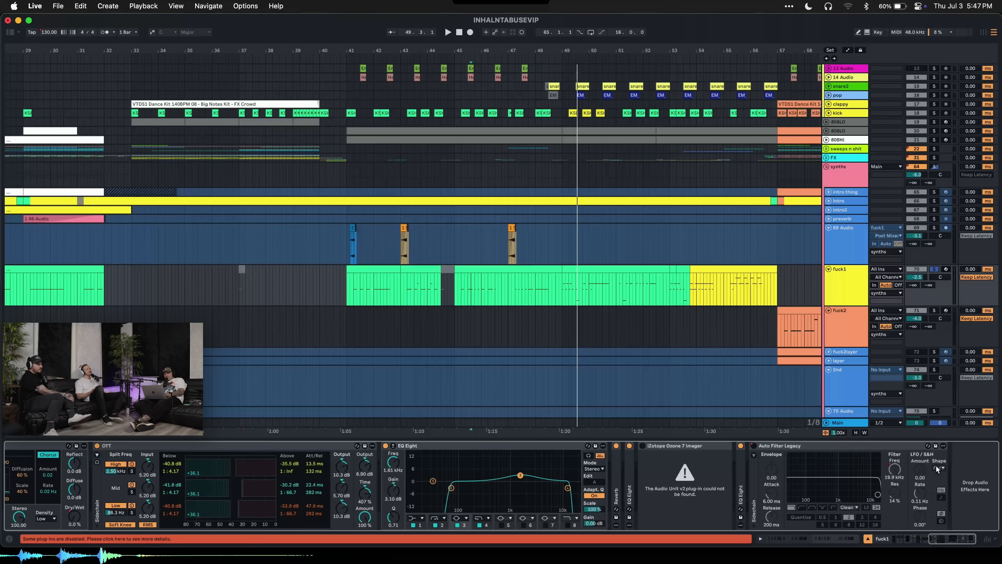
shift+click(877, 447)
scroll(389, 497, left, 15)
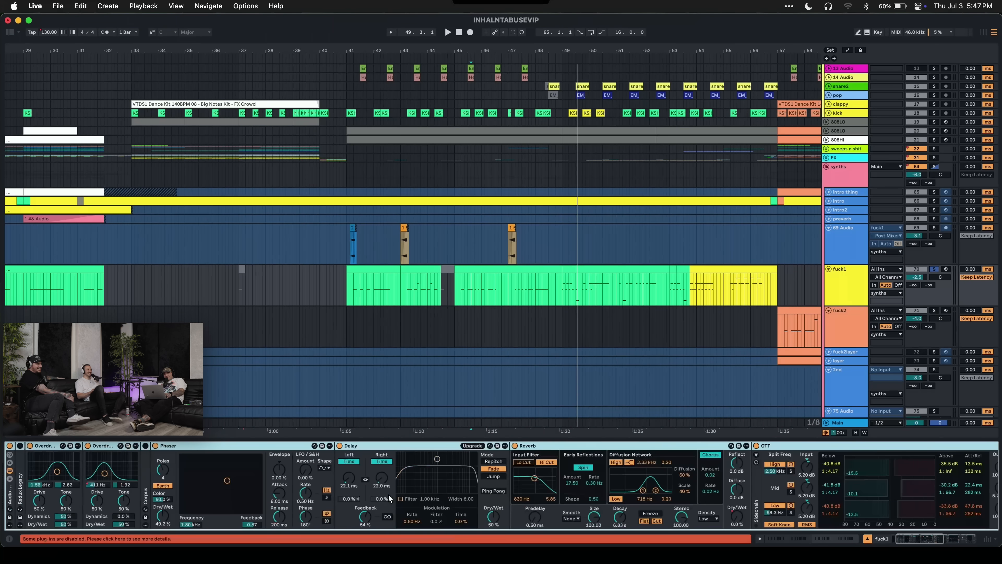
key(0)
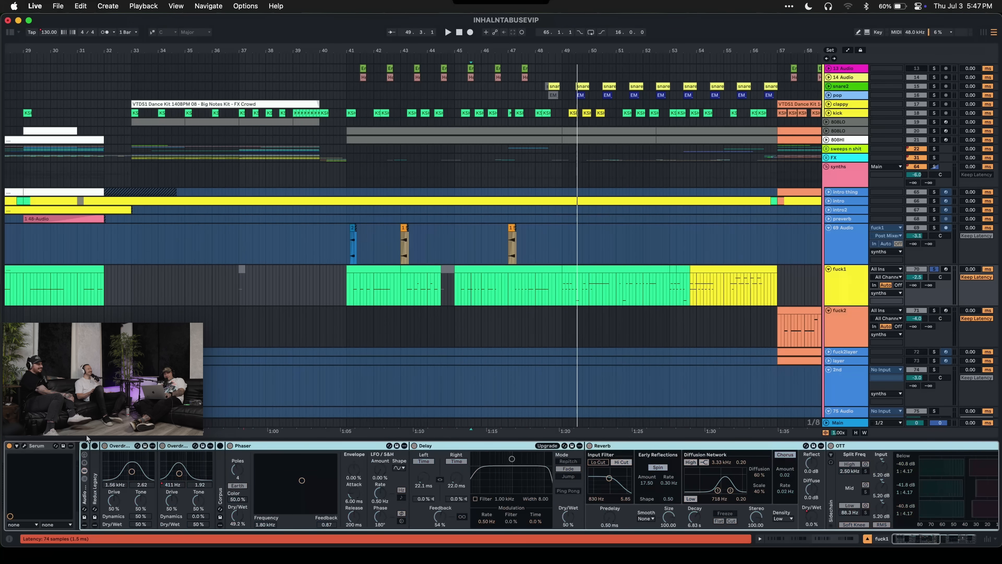
- Play the dry fuck1 part from bars 41 and 49 and examine the track's automation lanes
click(367, 279)
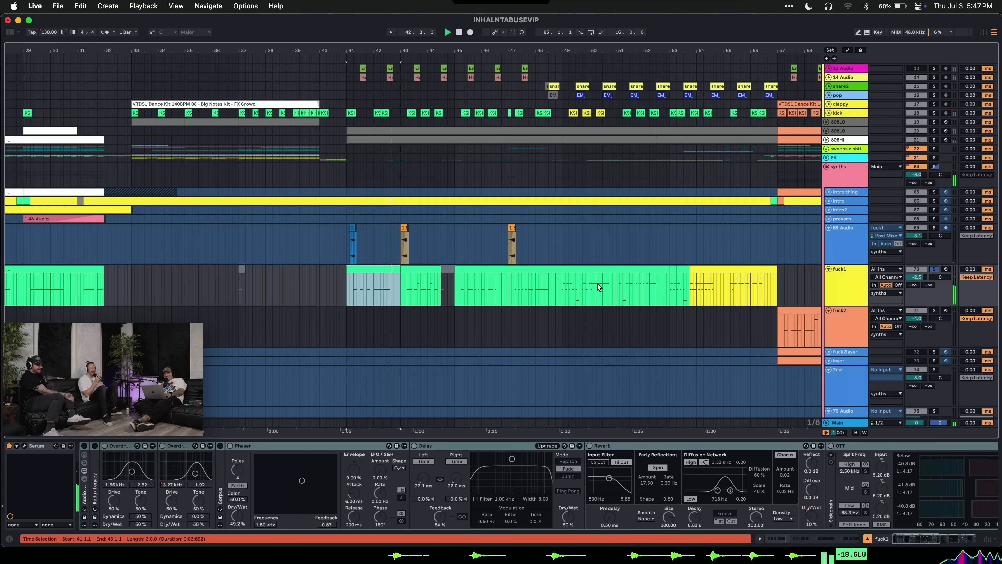
click(571, 268)
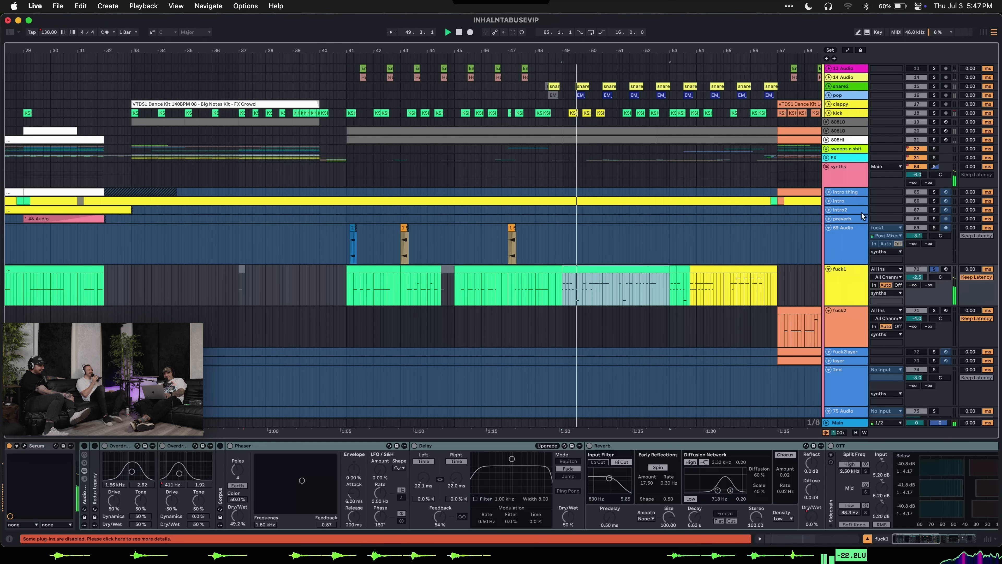
key(a)
scroll(649, 286, down, 5)
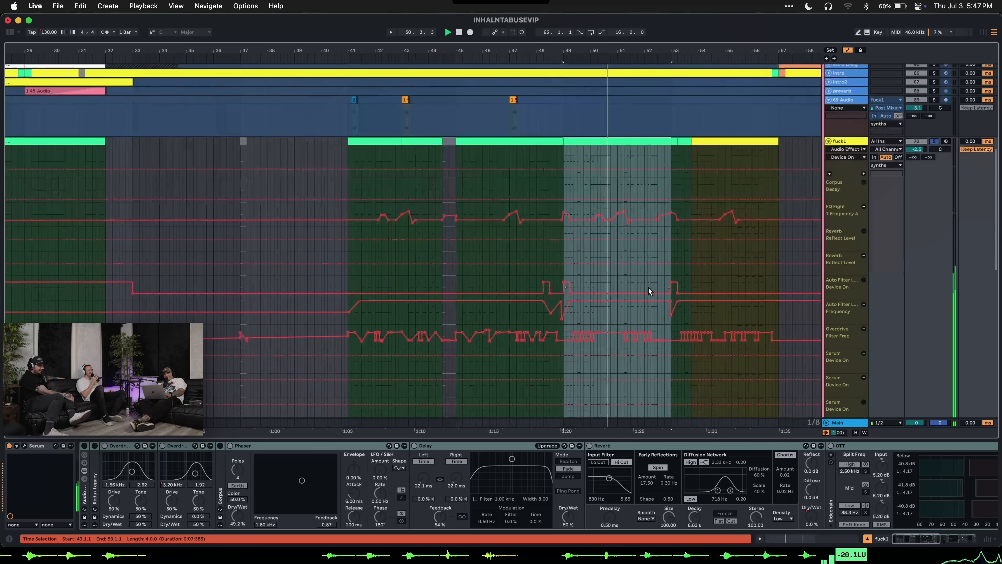
scroll(658, 277, down, 2)
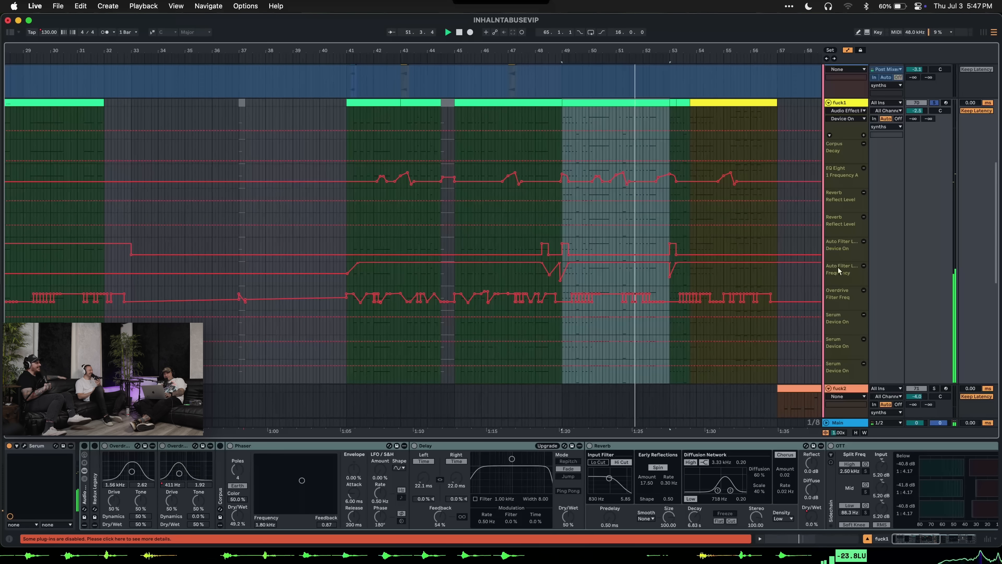
scroll(658, 256, up, 1)
scroll(658, 256, up, 3)
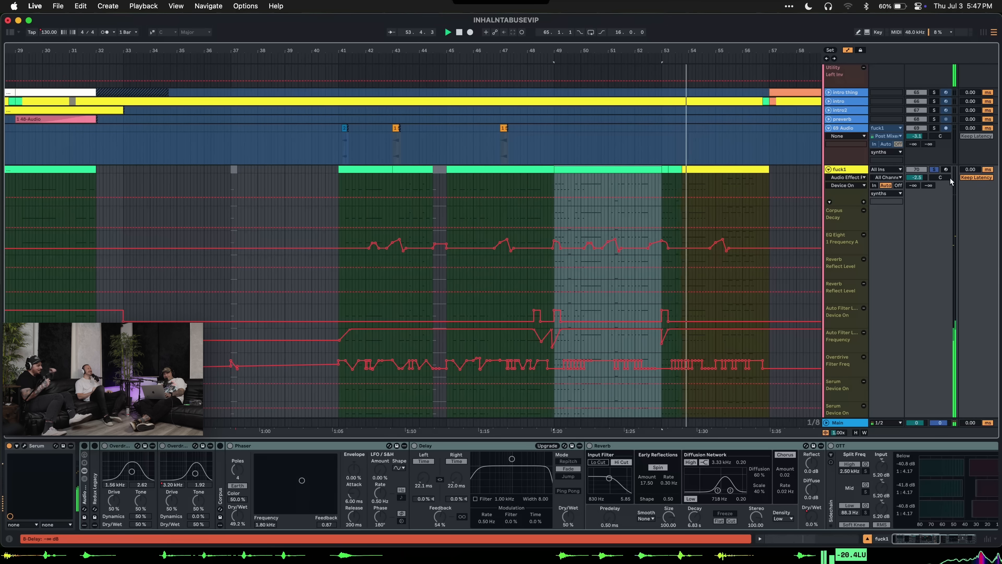
key(space)
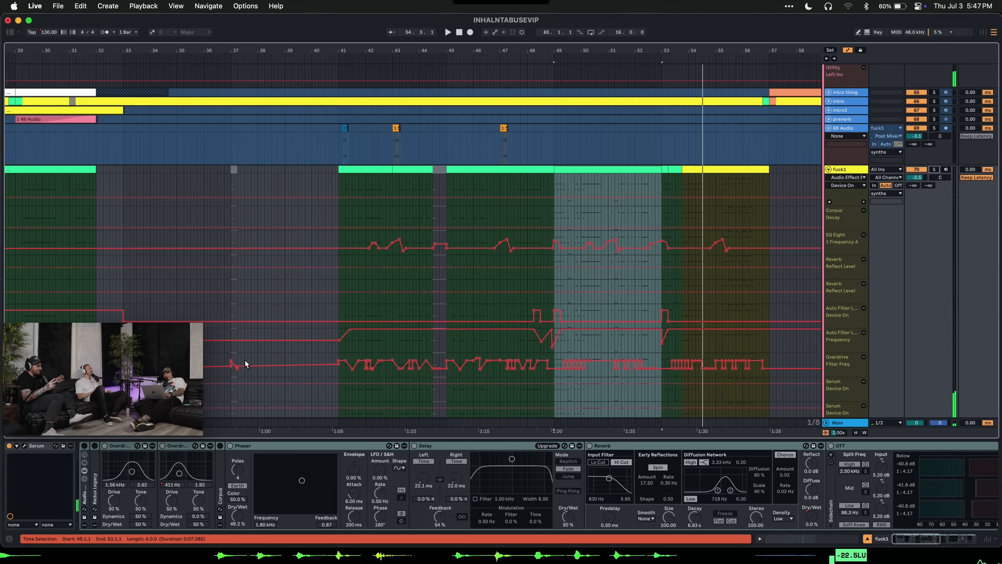
key(a)
- Duplicate the fuck1 track and move the copy out of the synths group, directly above it
click(854, 185)
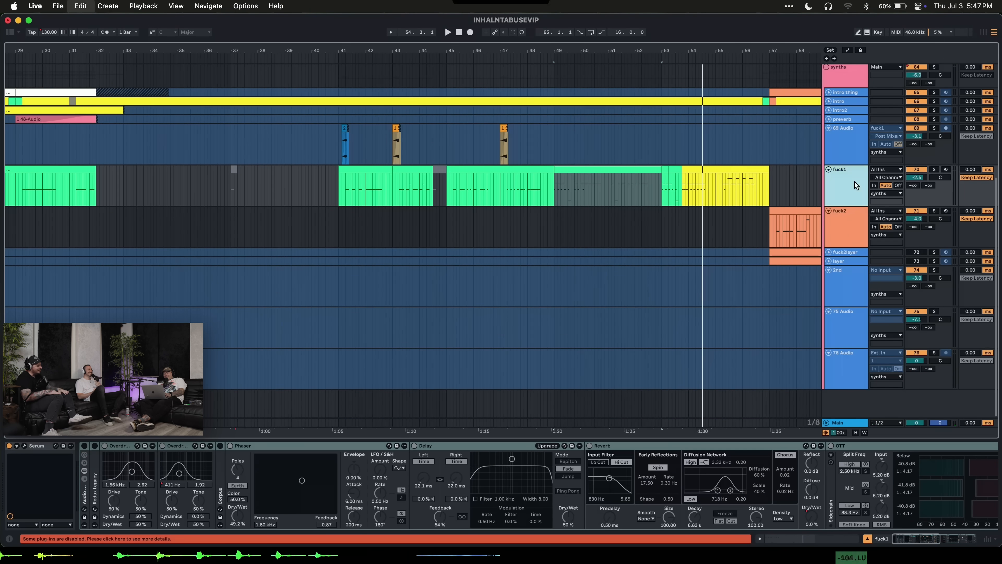
key(super+d)
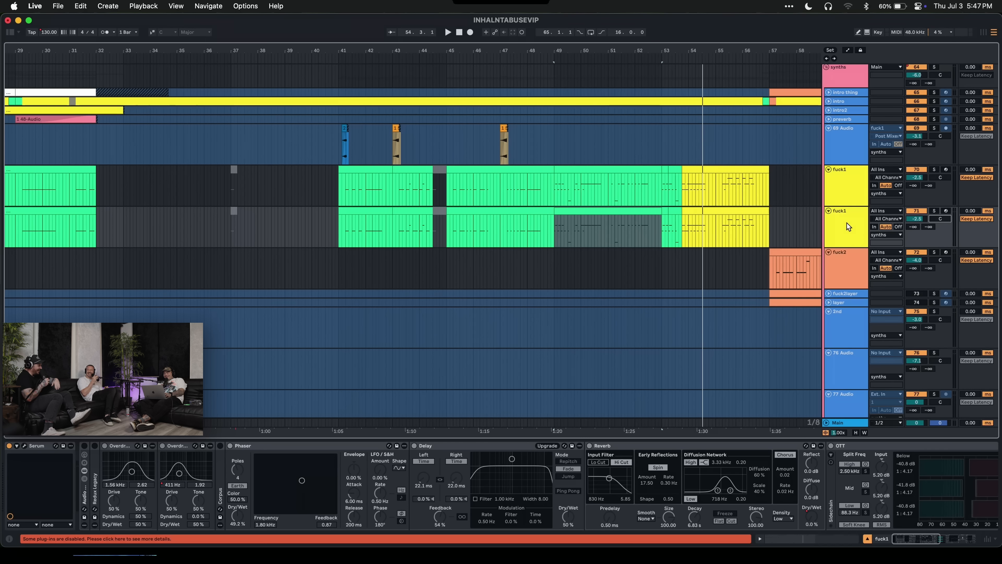
scroll(847, 87, up, 3)
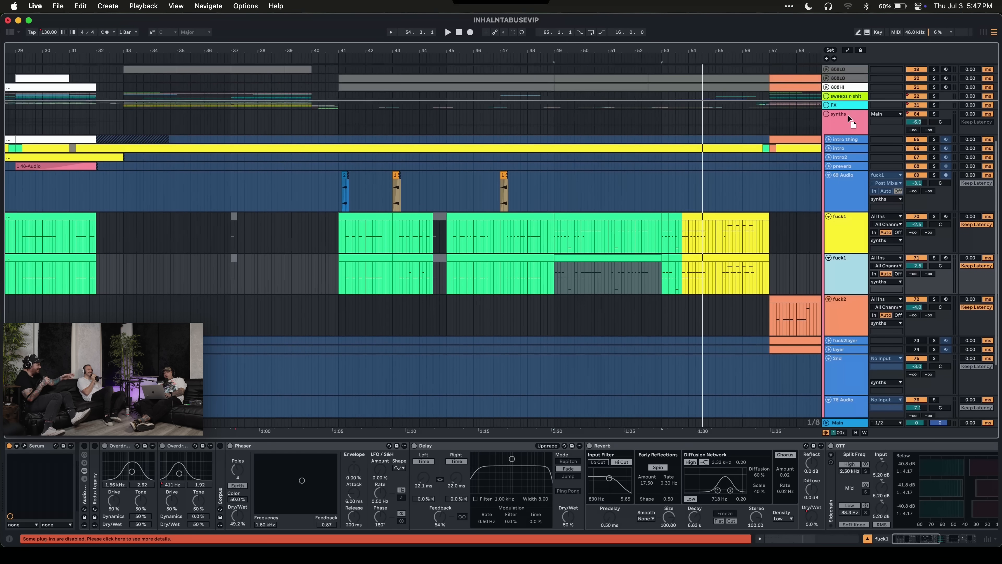
drag(846, 120, 843, 120)
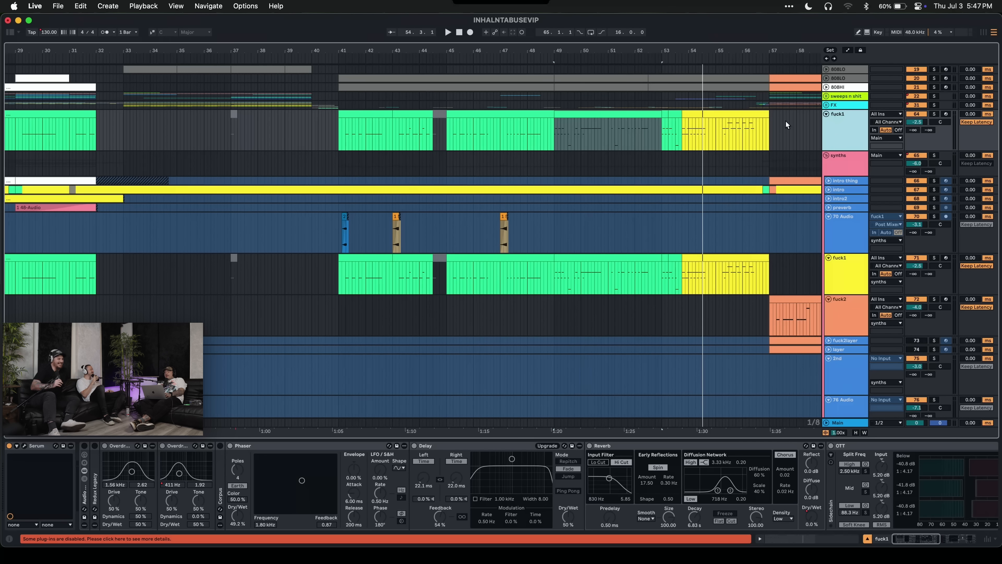
- Loop the one-beat section from 41.2 to 41.3 on the duplicated fuck1 track and play it soloed
click(350, 137)
scroll(349, 137, up, 5)
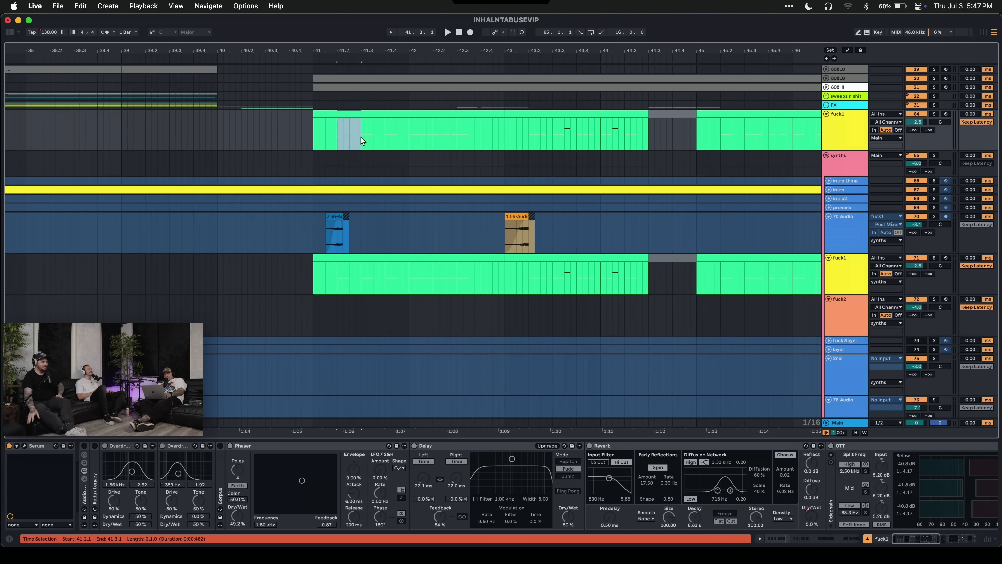
key(super+l)
key(super+k)
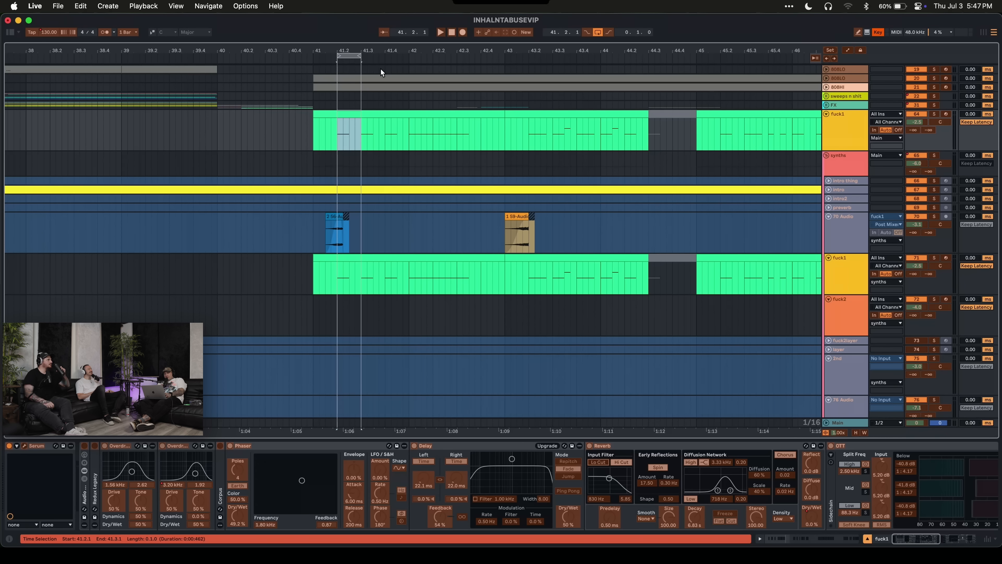
key(super+k)
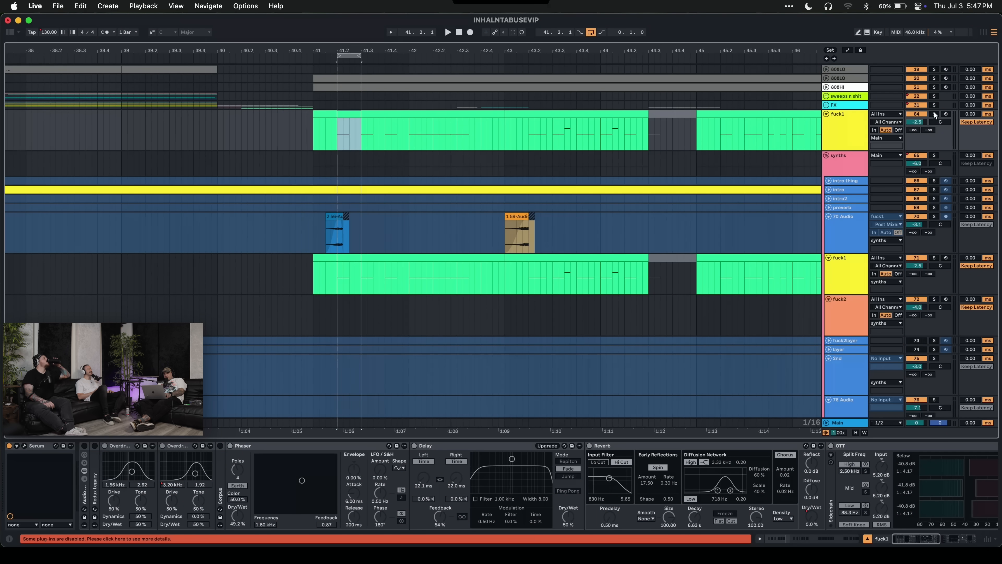
click(933, 114)
key(space)
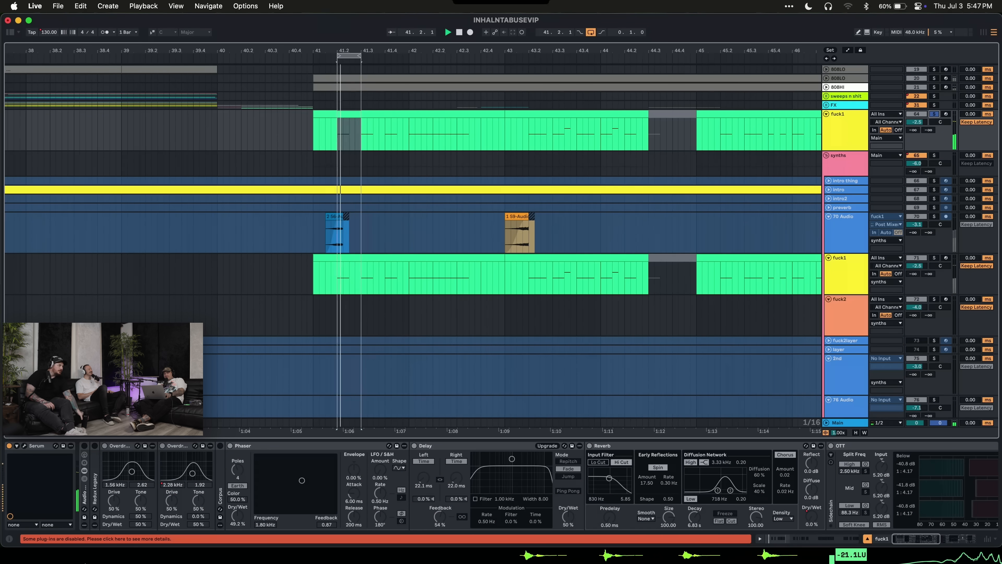
- Reactivate the Audio Effect Rack on the duplicated fuck1 track and turn off both Overdrives, Phaser, Delay and Reverb inside it
click(85, 446)
click(105, 446)
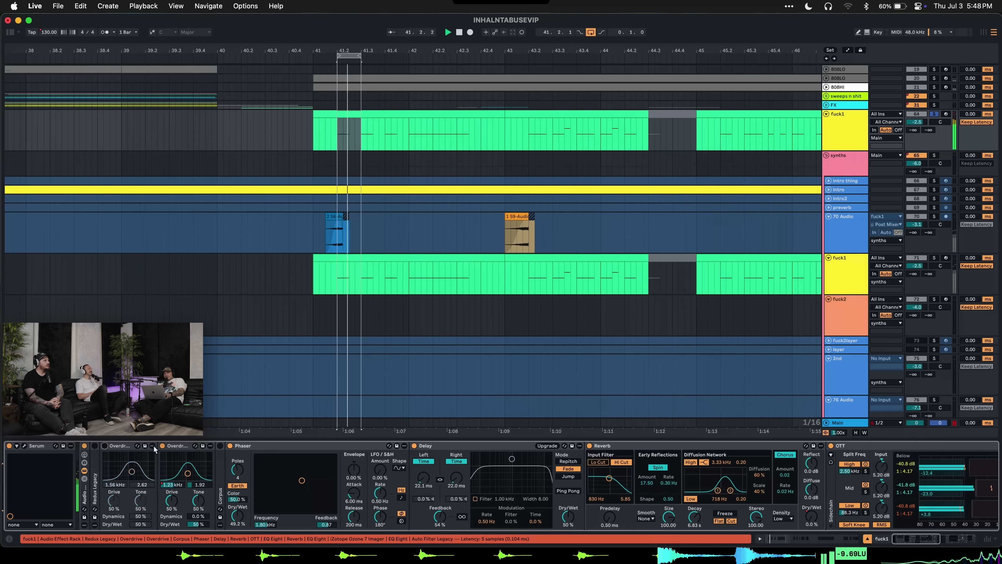
click(162, 446)
click(230, 446)
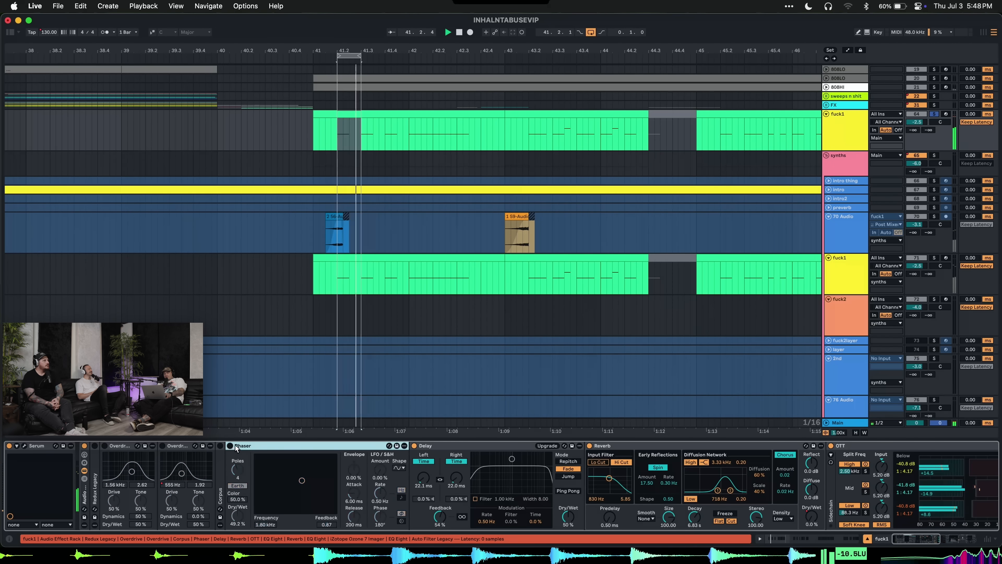
click(414, 446)
click(589, 445)
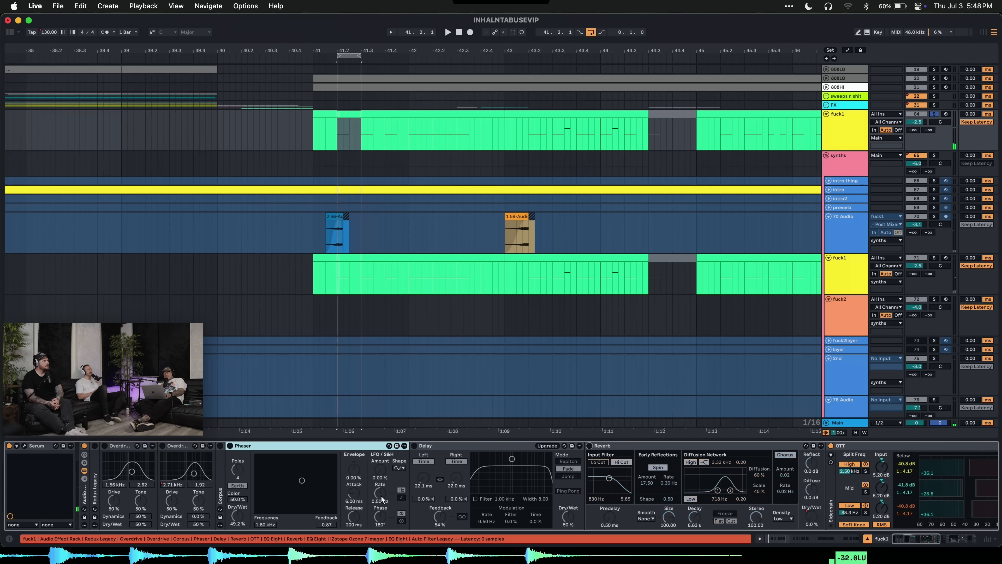
- Turn off OTT, the EQ Eight after it and the collapsed effects near the chain's end on the duplicated fuck1 track
scroll(518, 508, right, 5)
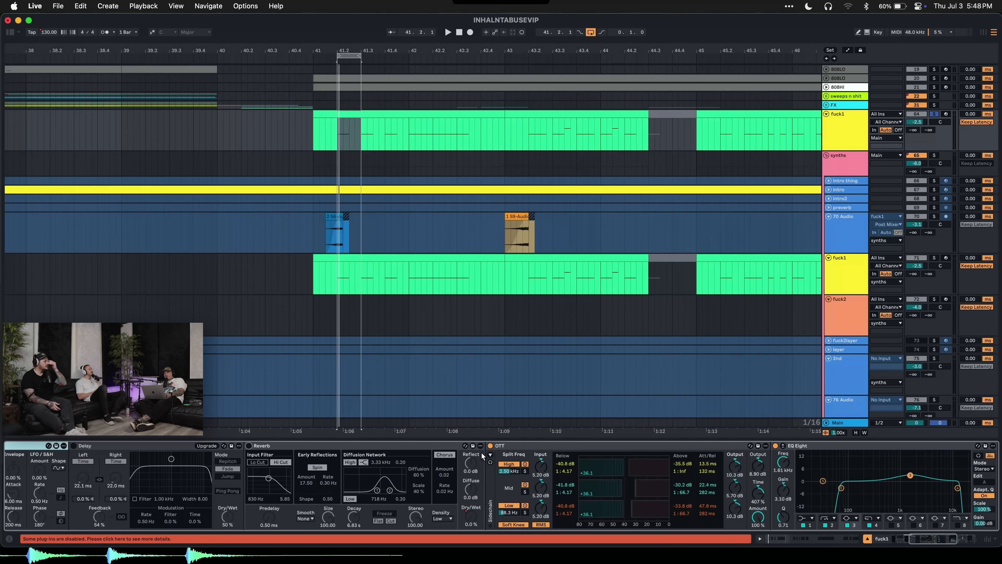
click(659, 444)
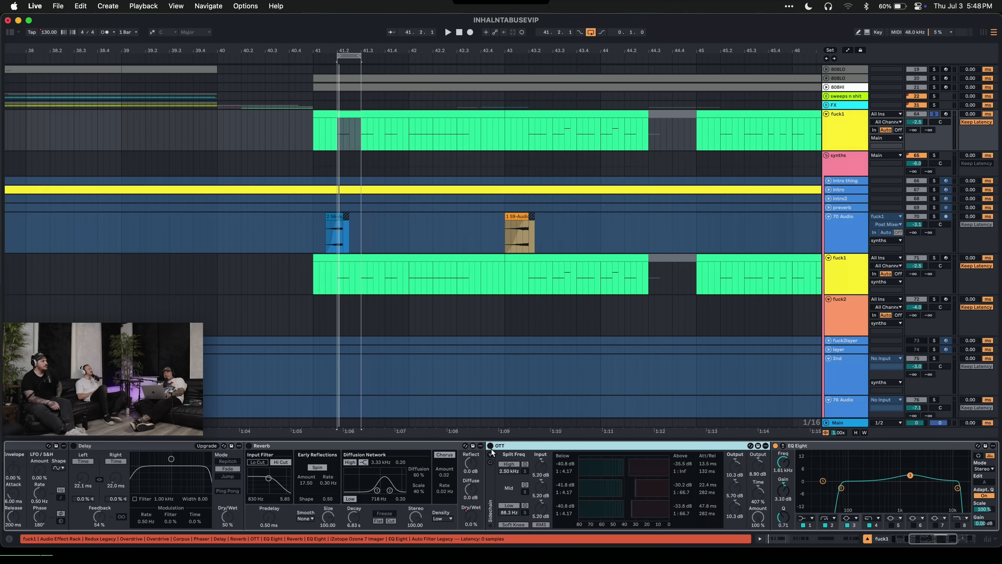
scroll(613, 473, right, 4)
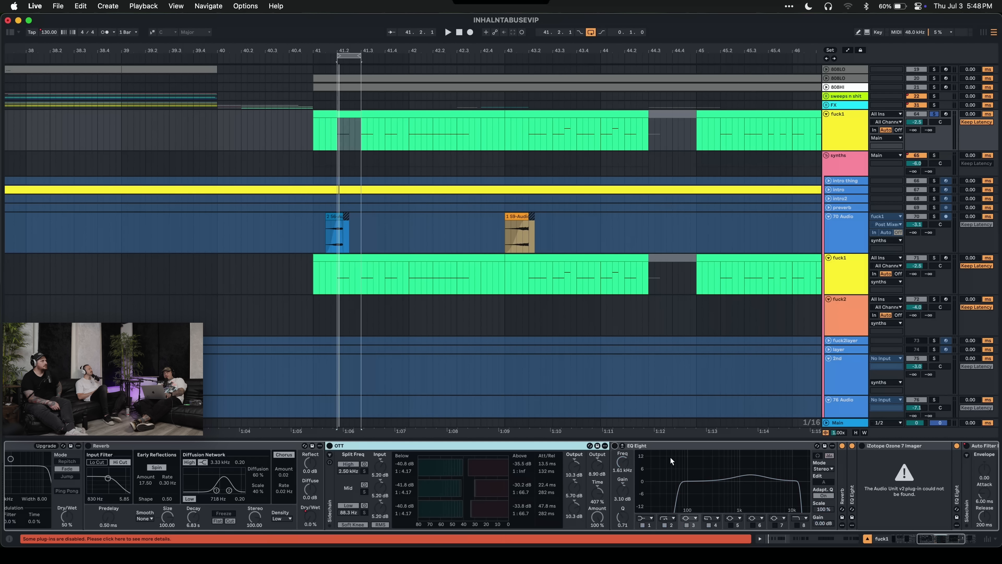
scroll(678, 474, right, 6)
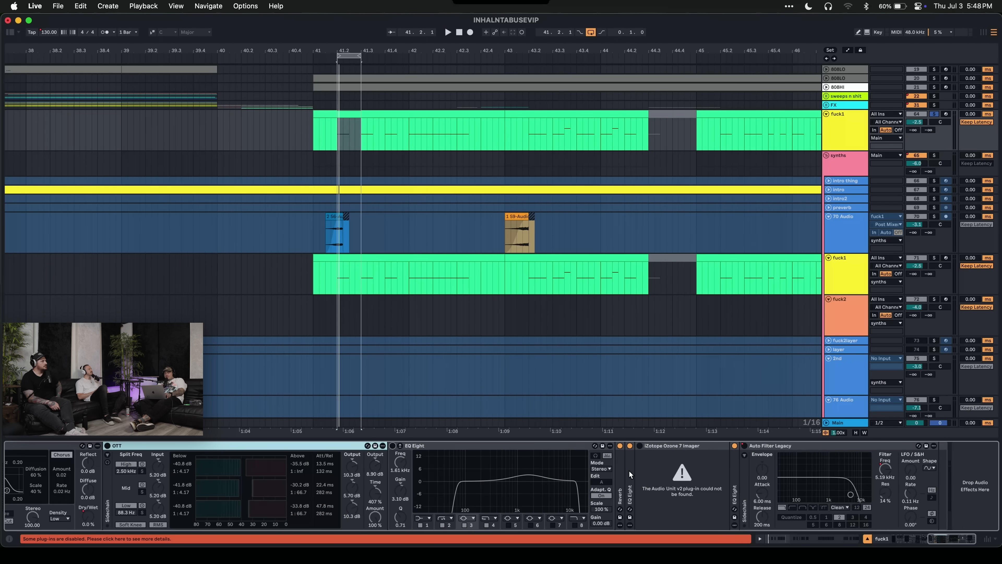
click(627, 449)
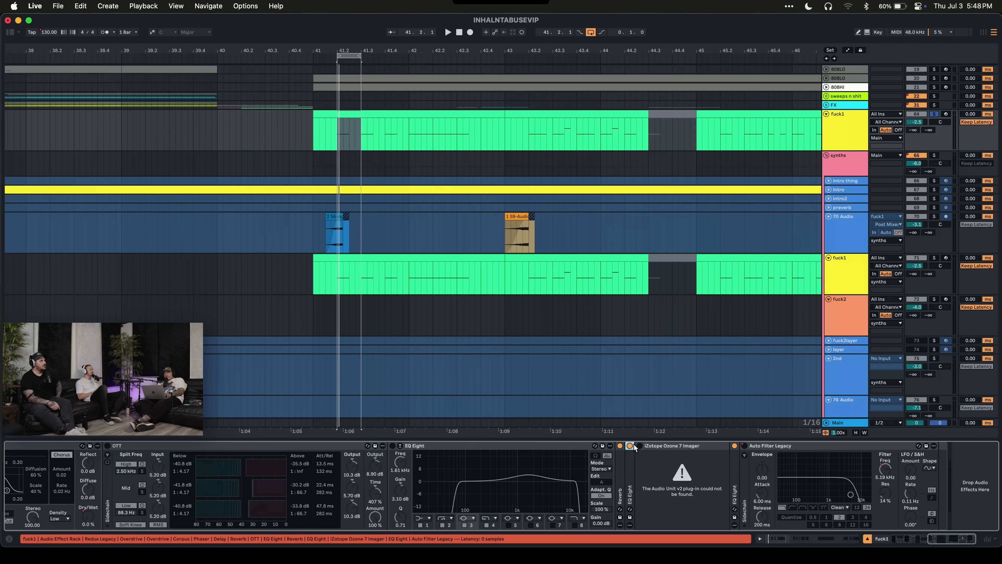
click(632, 446)
scroll(560, 516, left, 15)
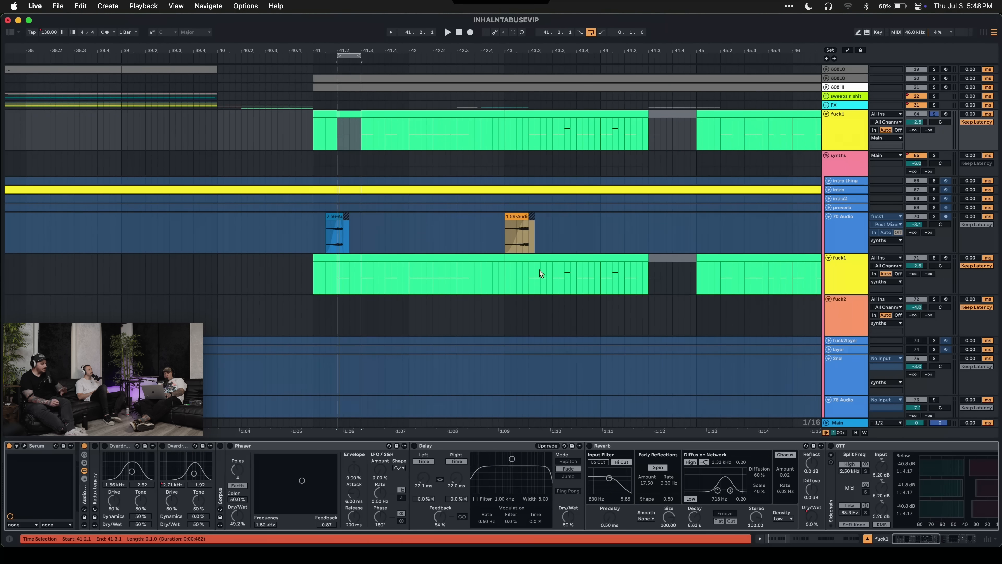
- Extend the loop to run from 41.2 to 41.4 and play it
click(340, 274)
drag(359, 61, 385, 56)
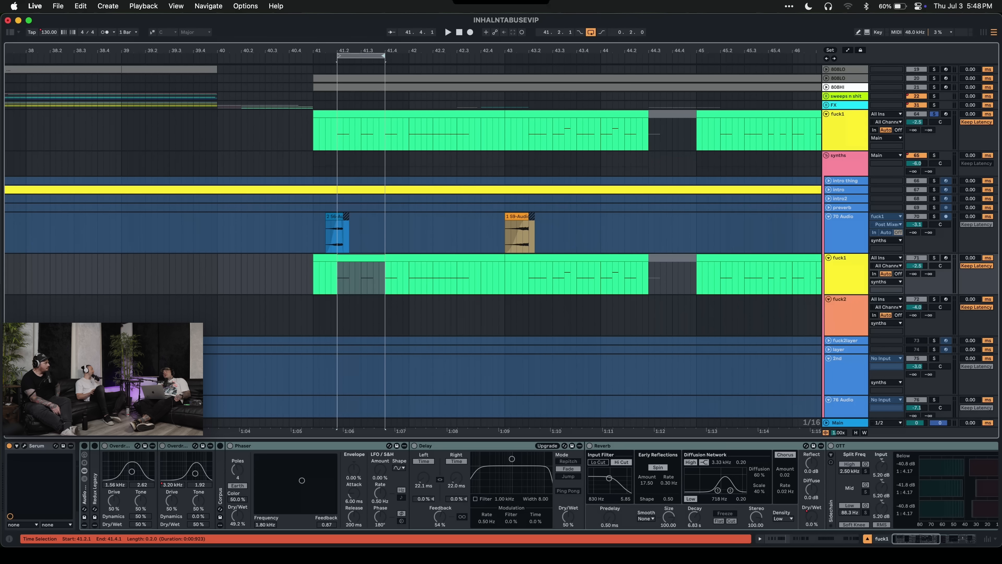
key(space)
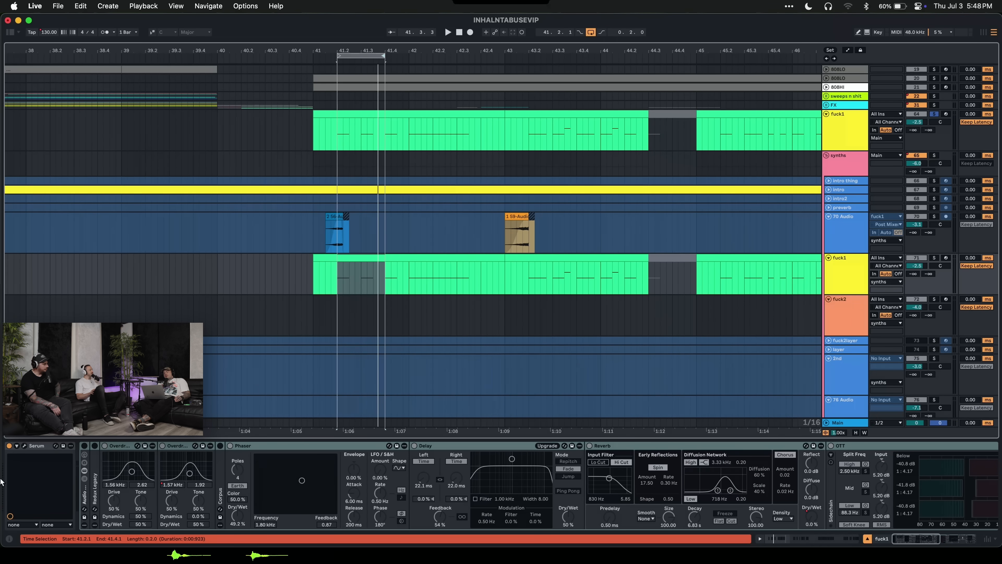
- Open Serum on the duplicated fuck1 track and examine its effects and oscillator settings
click(24, 445)
click(25, 446)
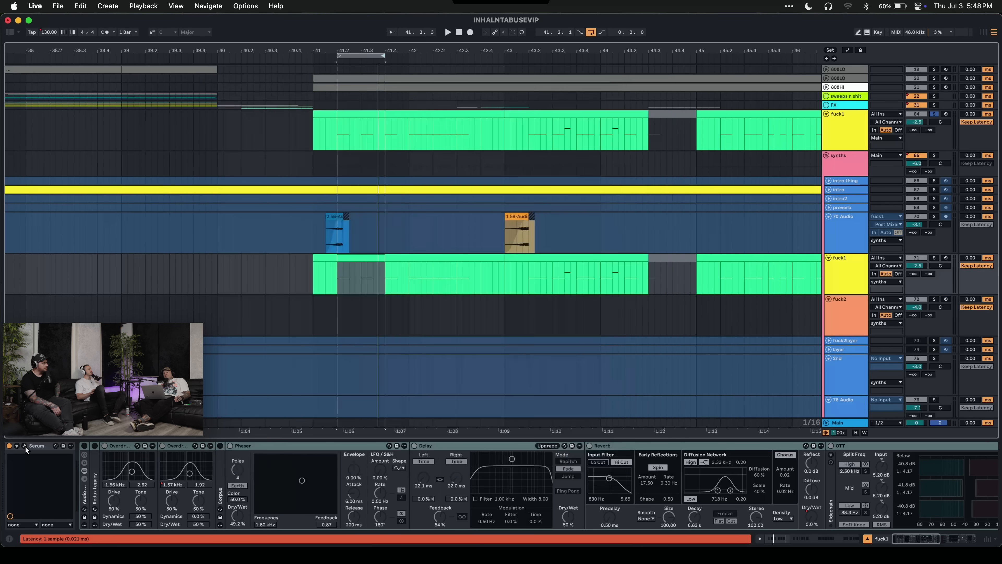
click(24, 445)
click(347, 103)
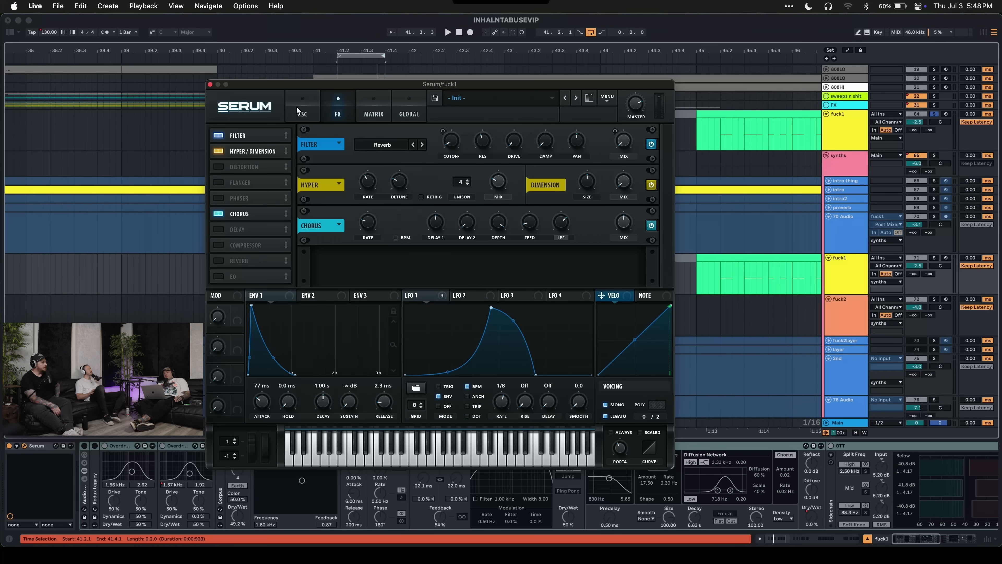
click(296, 106)
click(498, 206)
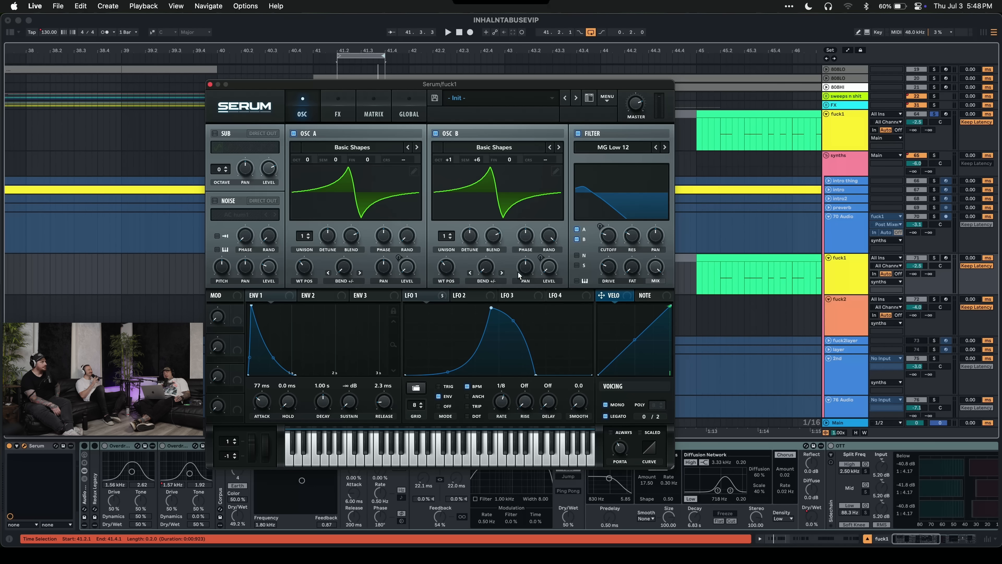
- Try different Bend warp amounts on Serum's oscillators and re-enable the overridden automation
drag(488, 248, 471, 298)
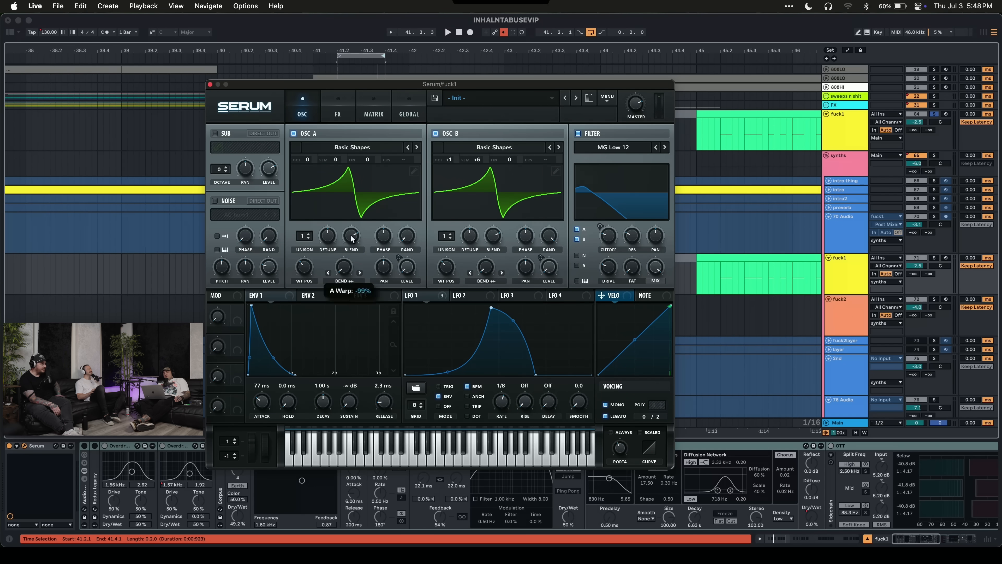
drag(351, 239, 341, 294)
click(504, 33)
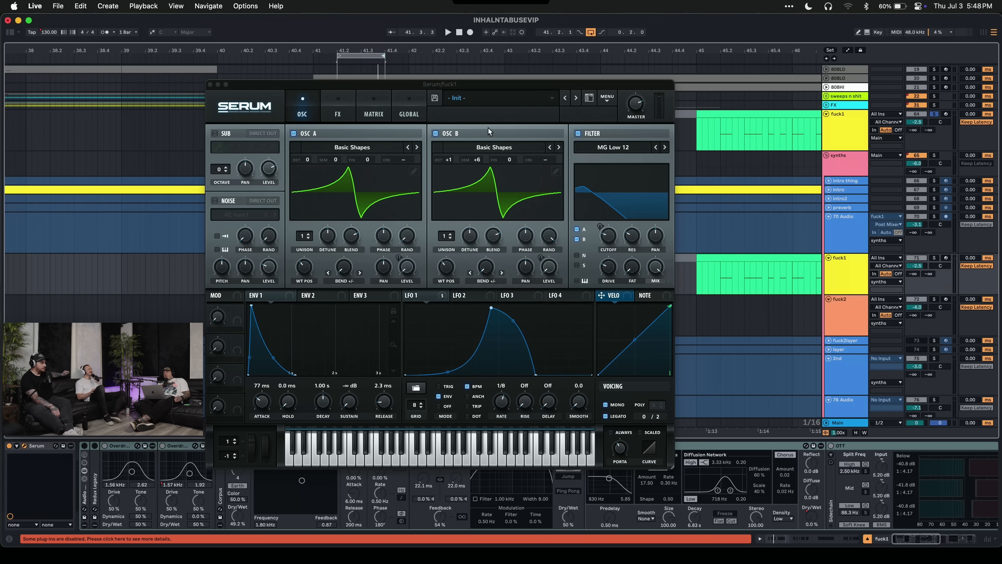
- Play the loop and compare Serum's sound with OSC B switched off and on
key(space)
click(436, 134)
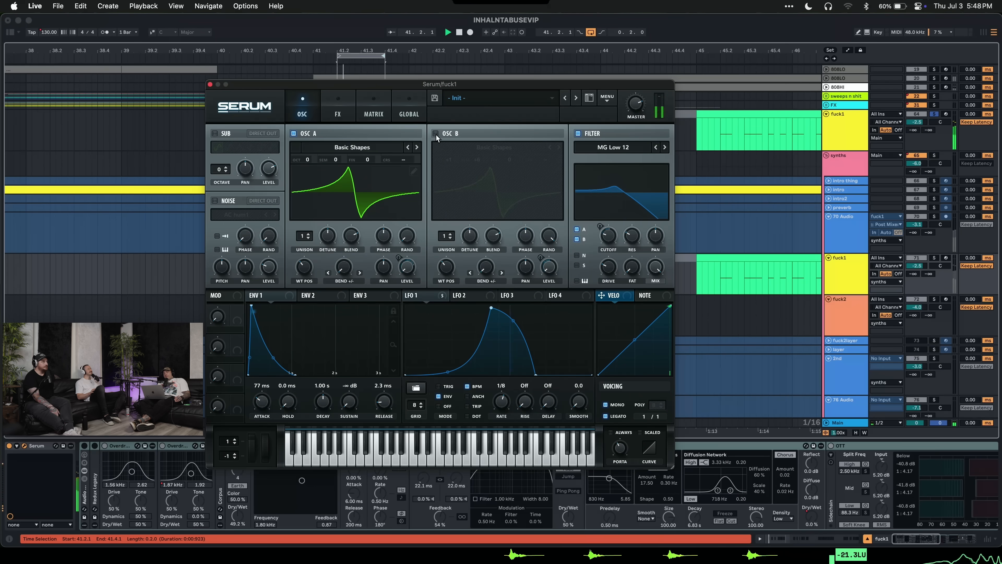
click(435, 134)
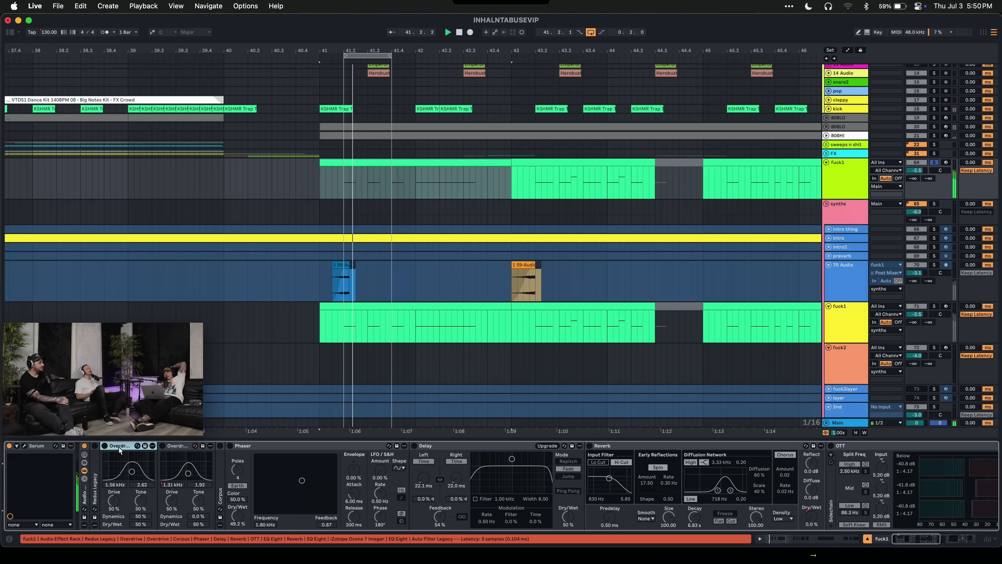
- Turn on the first Overdrive and audition the loop with the second Overdrive switched on and off
click(106, 446)
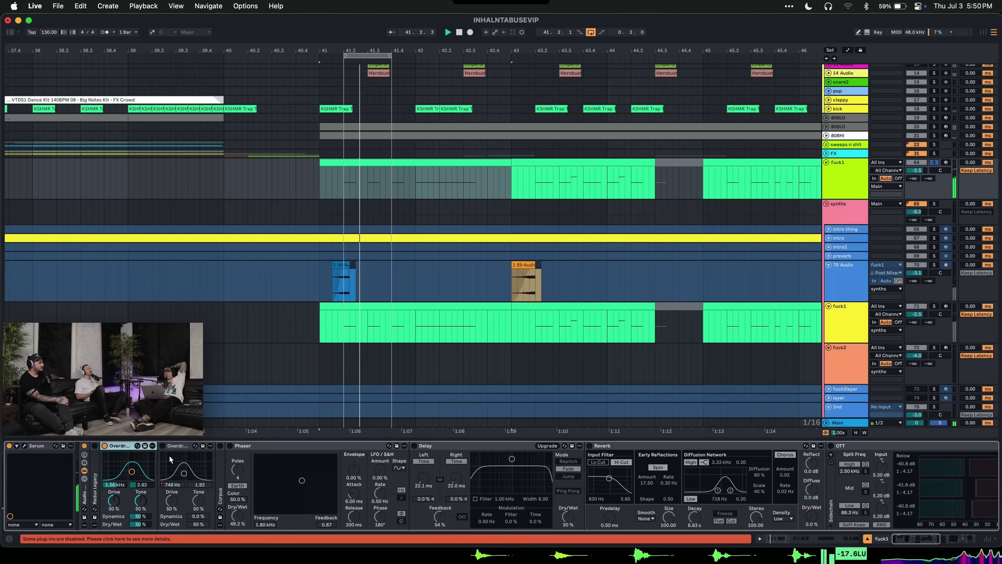
drag(176, 460, 180, 462)
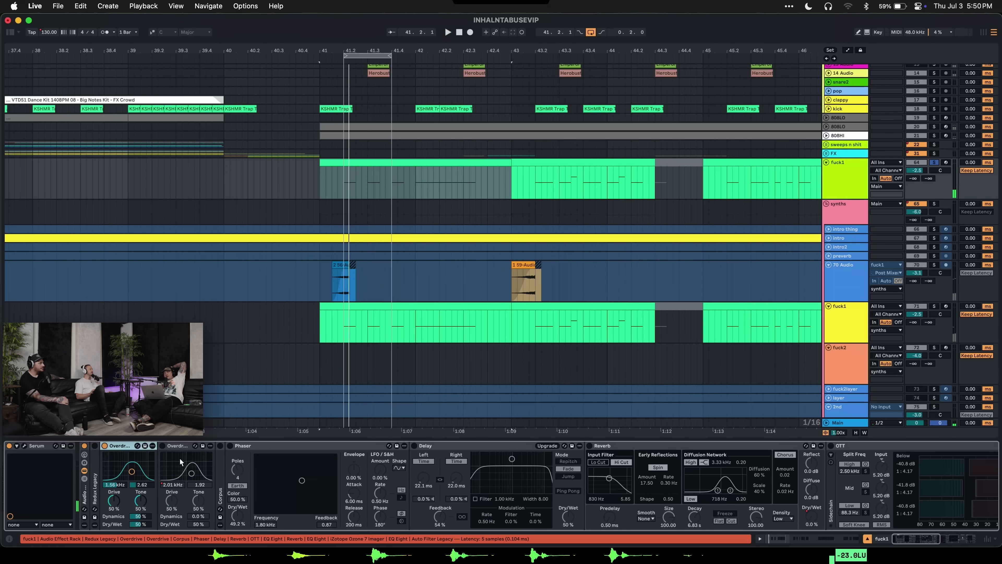
click(163, 446)
drag(190, 474, 193, 476)
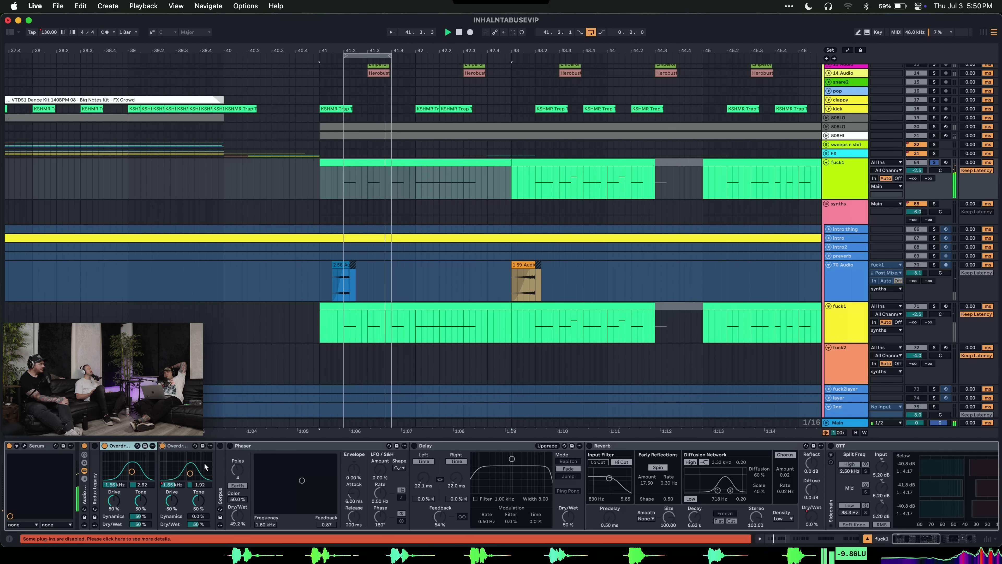
click(163, 446)
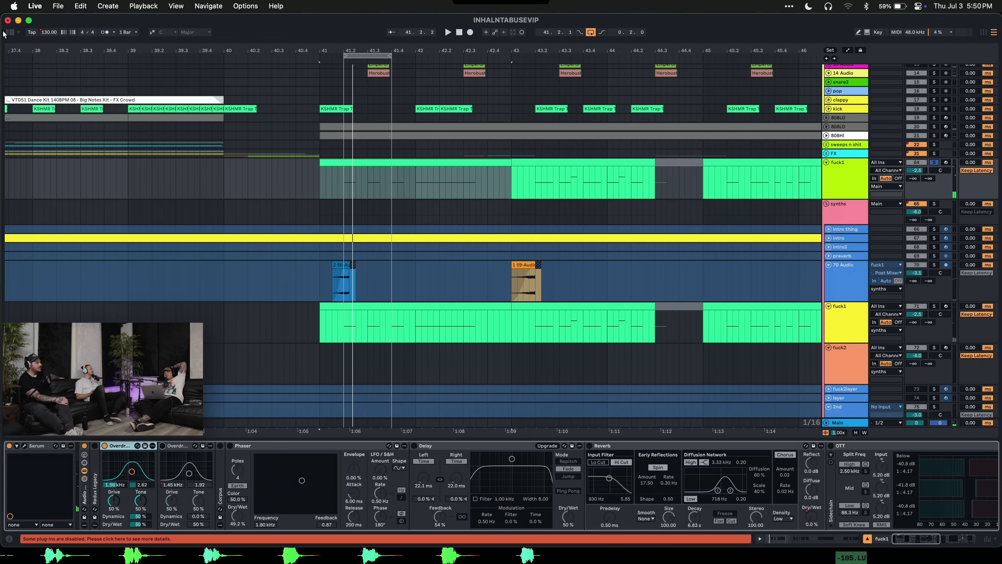
- Insert an Auto Filter between the two Overdrives, change its filter type and raise its drive to 54%
click(10, 32)
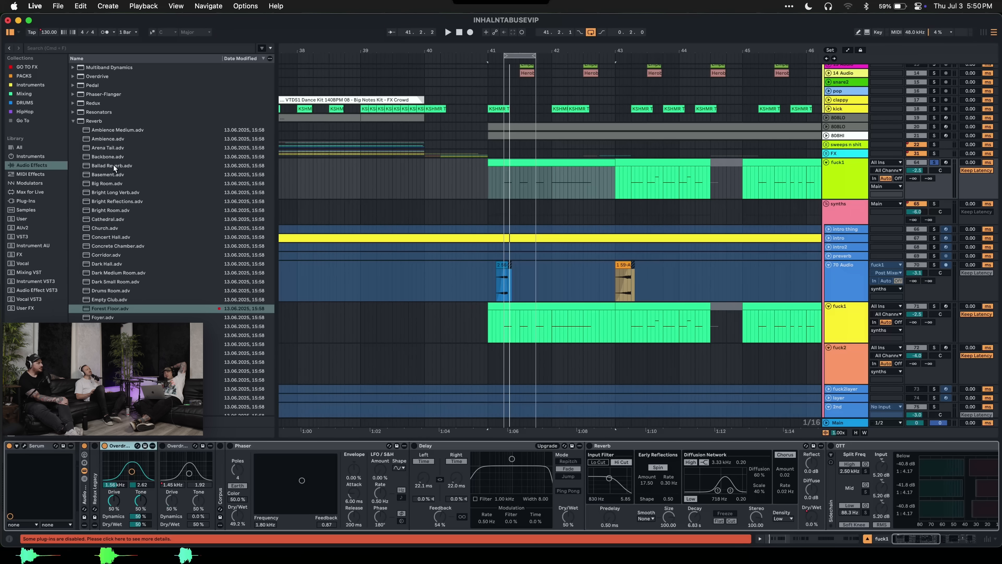
scroll(110, 146, up, 10)
drag(85, 98, 162, 498)
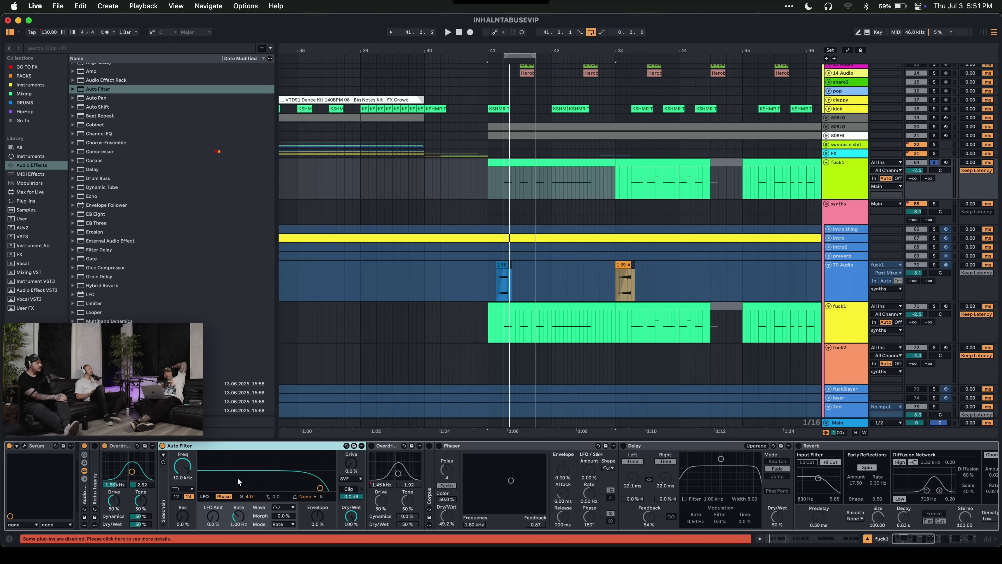
click(191, 490)
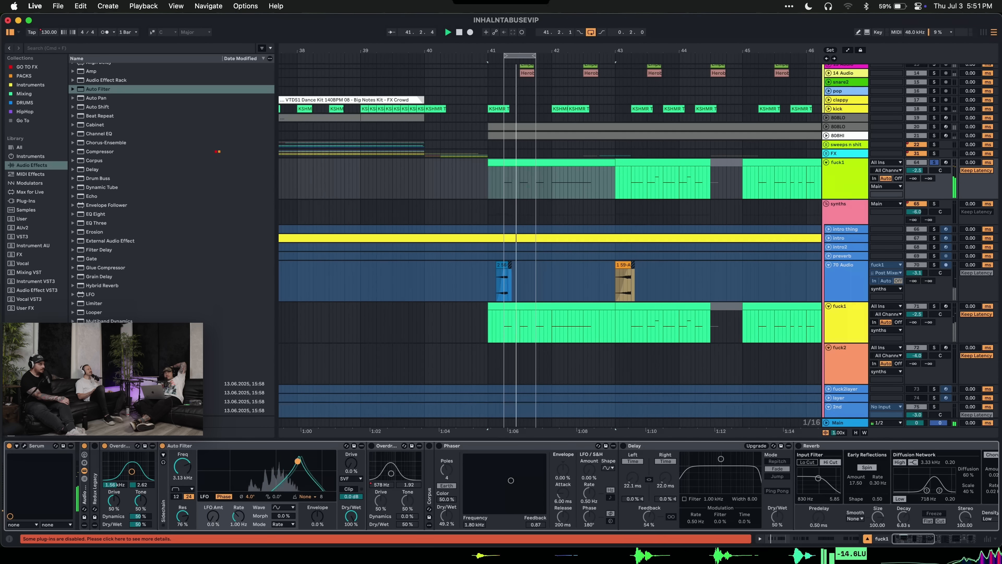
drag(356, 470, 355, 454)
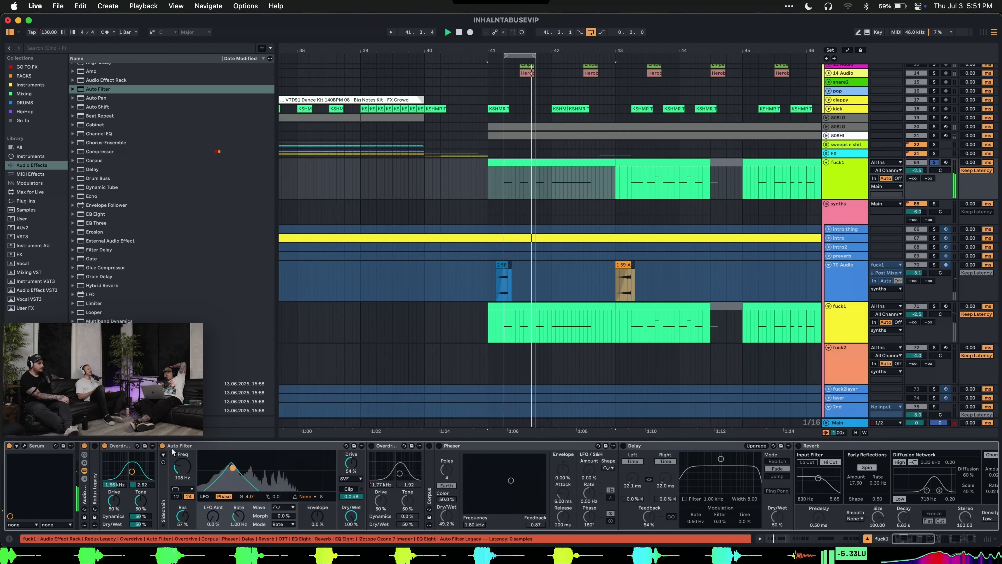
- Collapse the Auto Filter and turn on the Phaser in the duplicated fuck1 track's rack
double_click(304, 445)
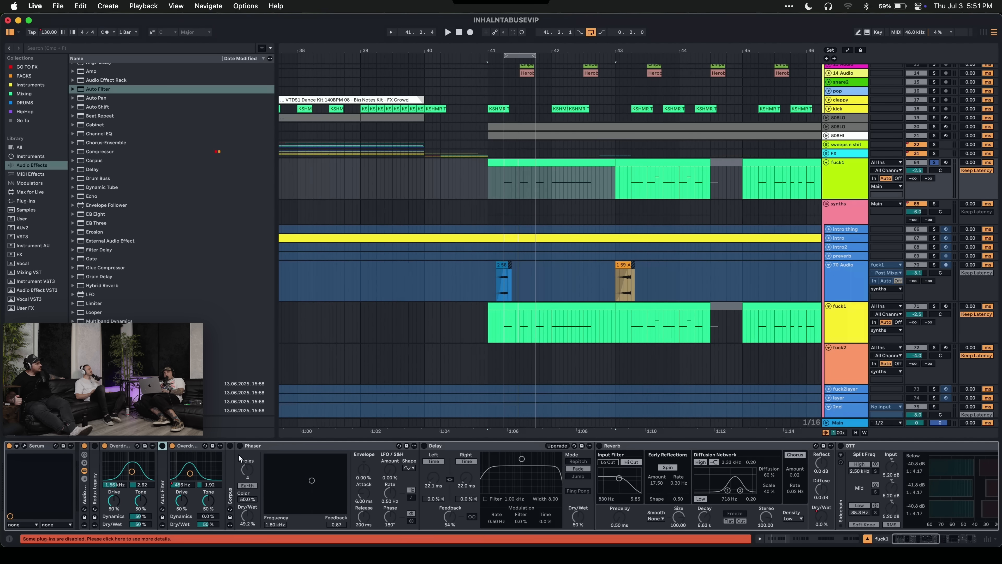
click(253, 445)
click(240, 446)
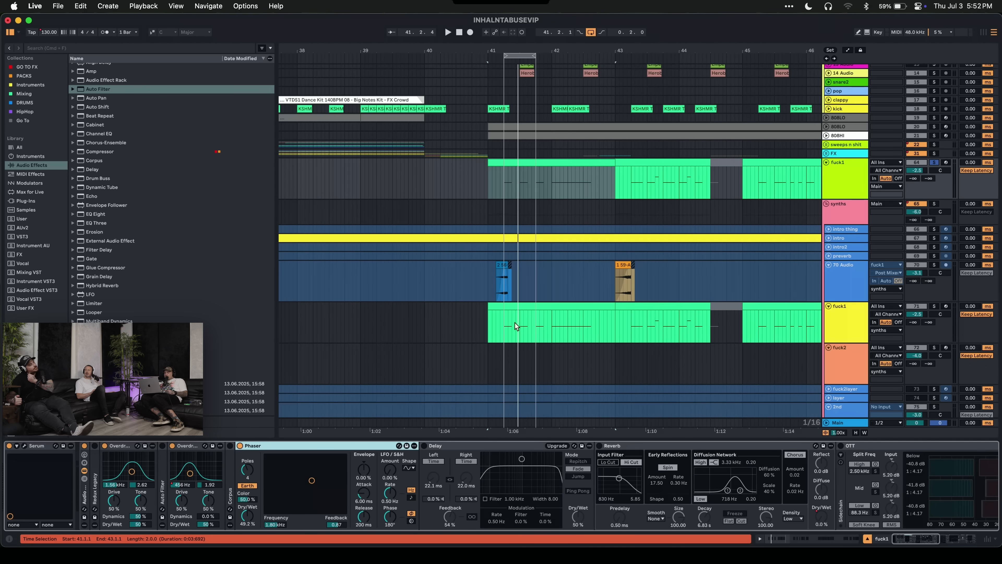
- Select the bars 41 to 43 clip on the original fuck1 track, play it and turn on that track's Phaser and Delay
click(514, 308)
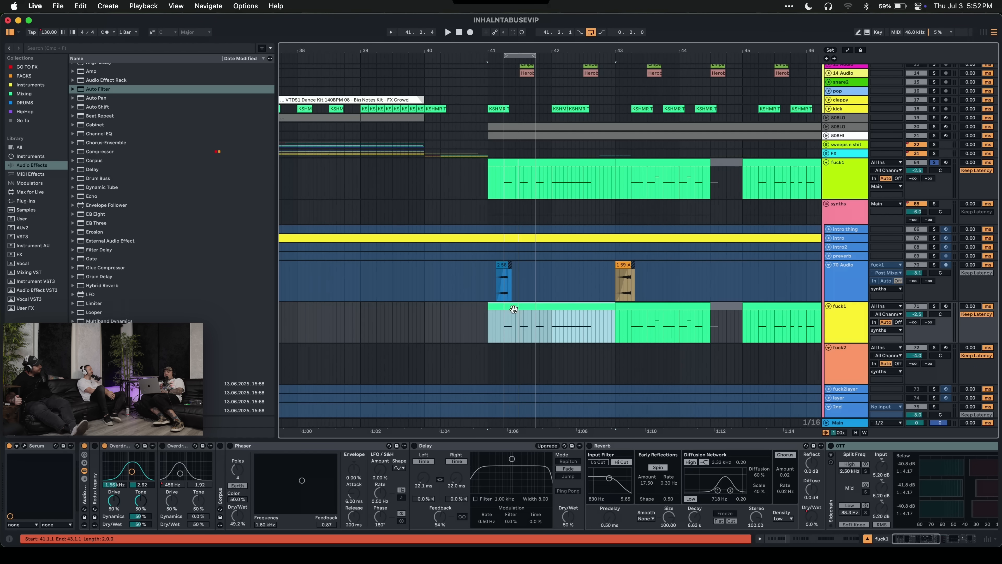
key(space)
click(230, 445)
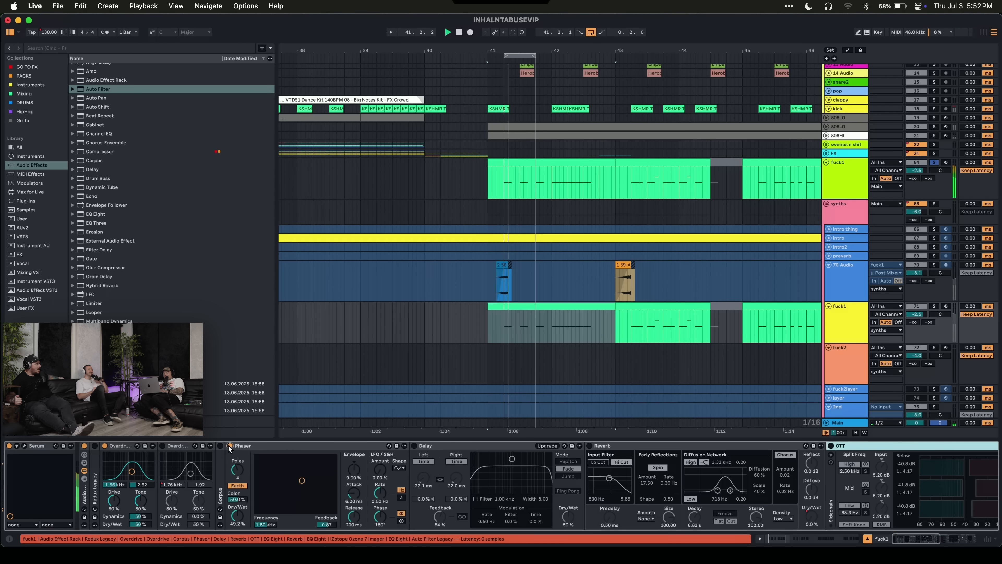
click(413, 446)
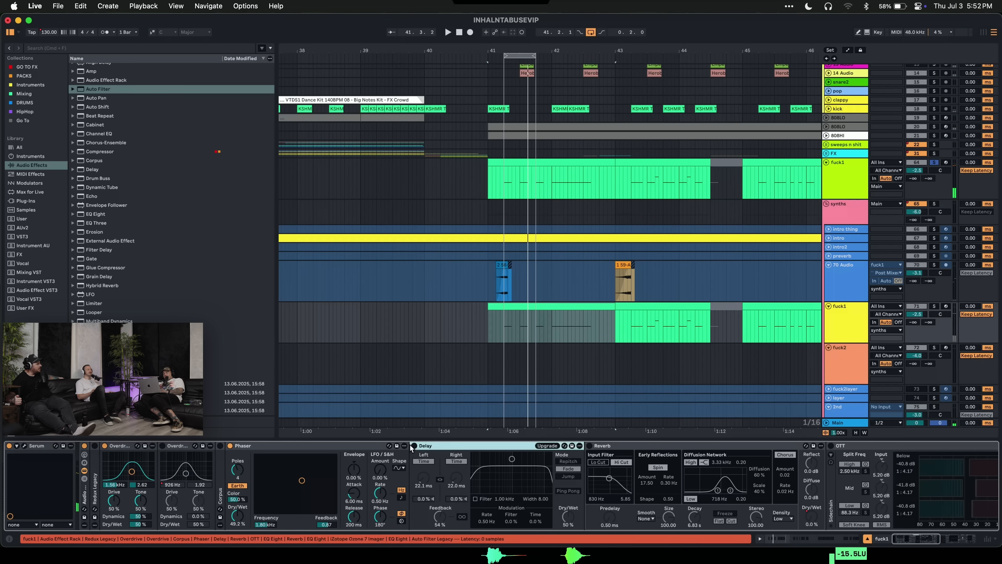
click(413, 445)
- Return to the duplicated fuck1 track at 41.2, turn on its Delay and play the loop
scroll(518, 189, down, 5)
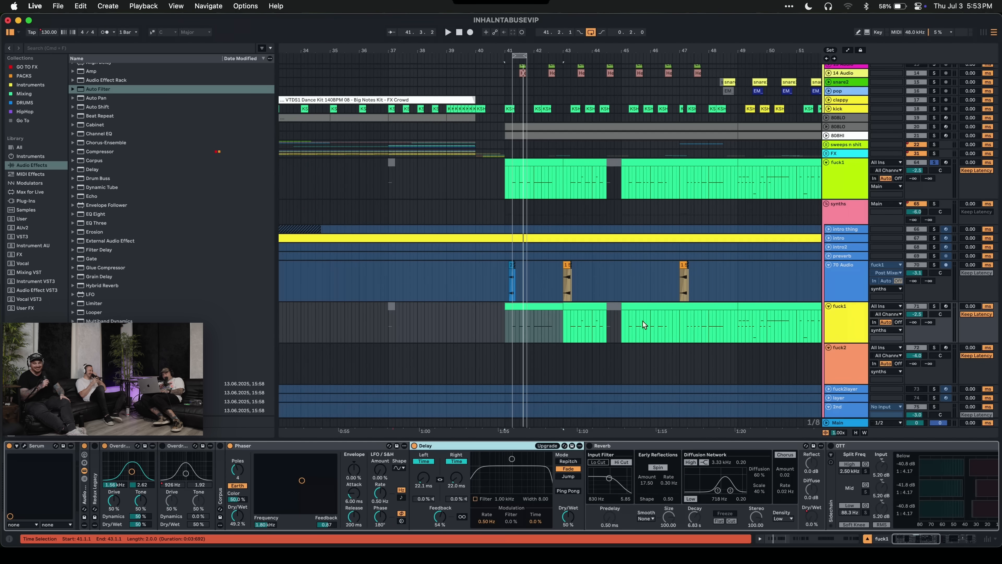
scroll(483, 276, up, 3)
click(536, 176)
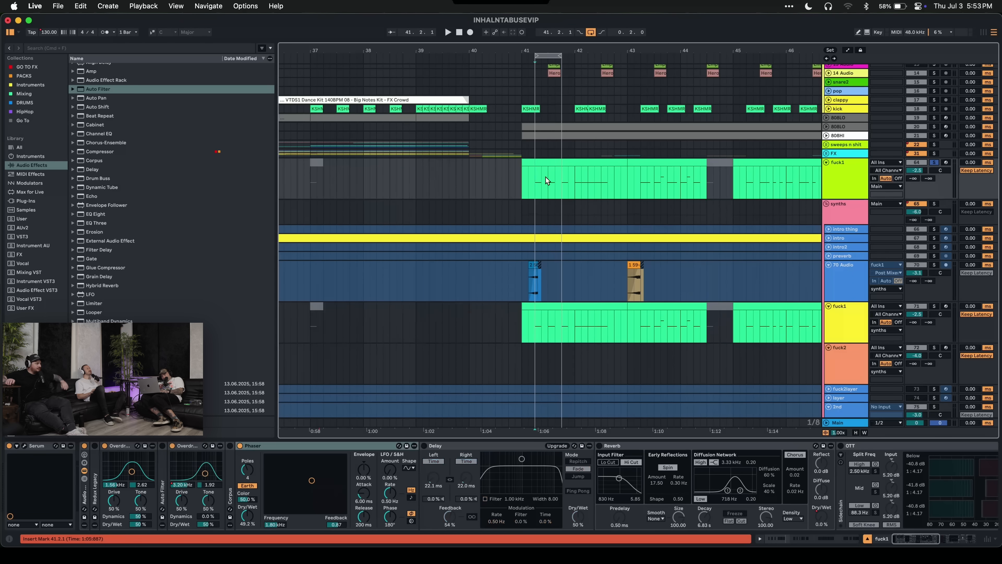
click(425, 446)
key(space)
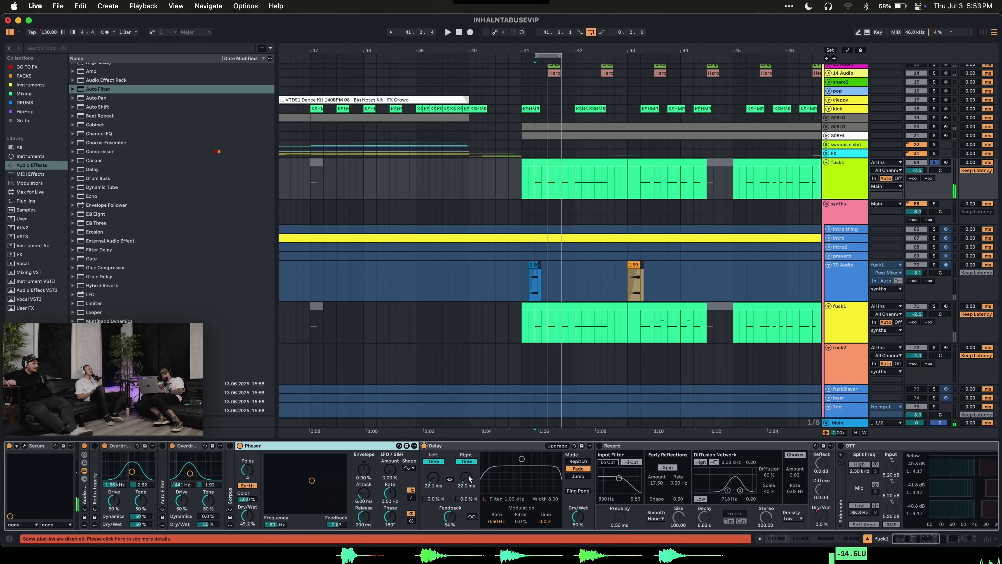
- Link the Delay's left and right times, set its feedback to 0% and its dry/wet to 100%
key(space)
click(449, 479)
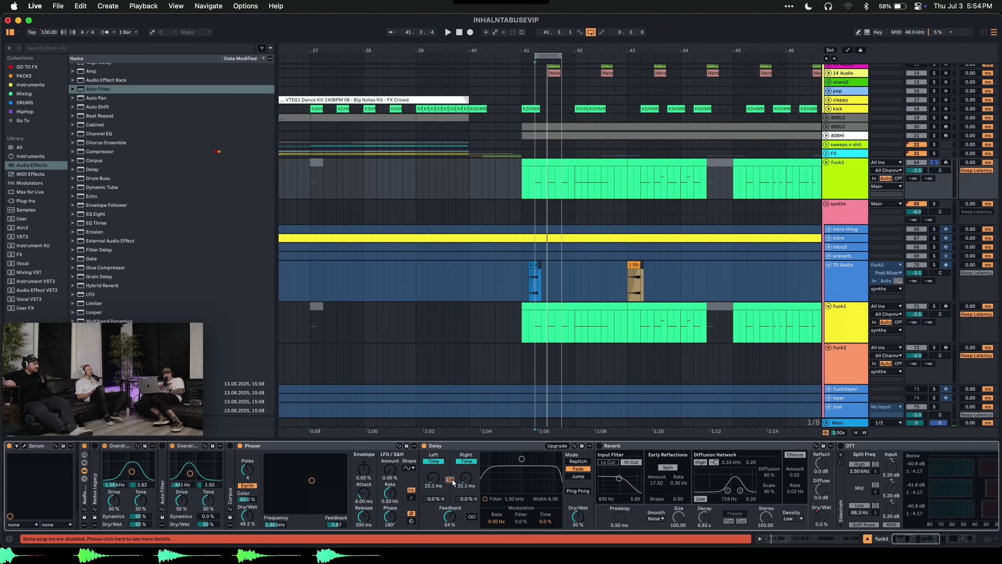
key(space)
key(space)
drag(450, 516, 450, 549)
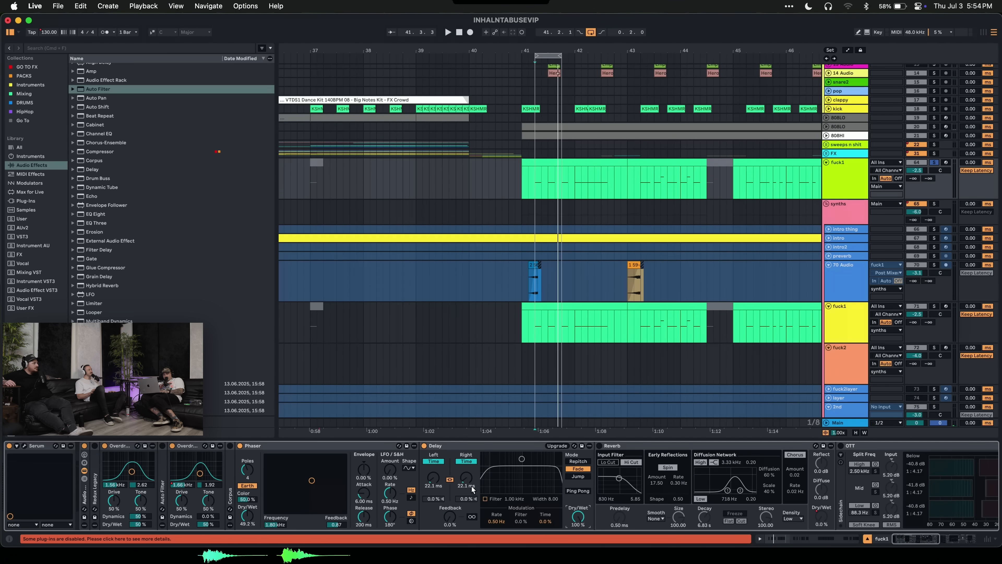
- Play the loop with the linked Delay times set to 1.00 ms and switch the Delay to Repitch mode
key(space)
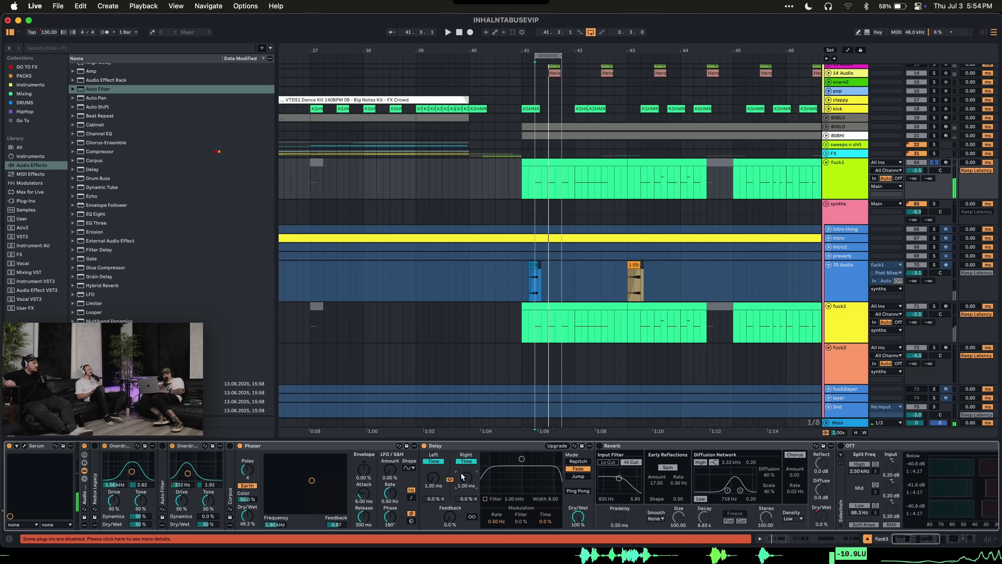
click(584, 463)
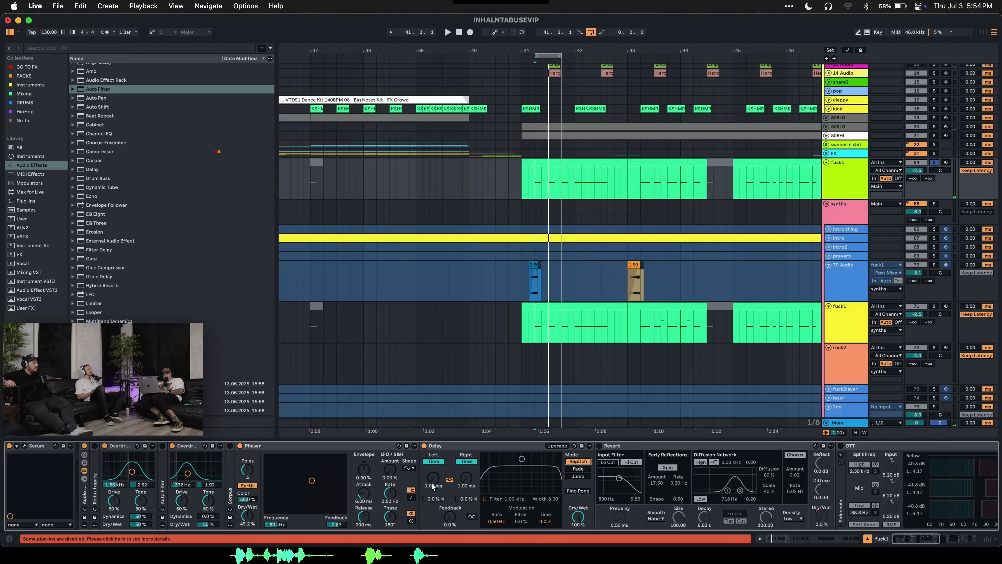
- Raise the linked Delay times to about 22 ms, using Fade mode
drag(431, 483, 431, 460)
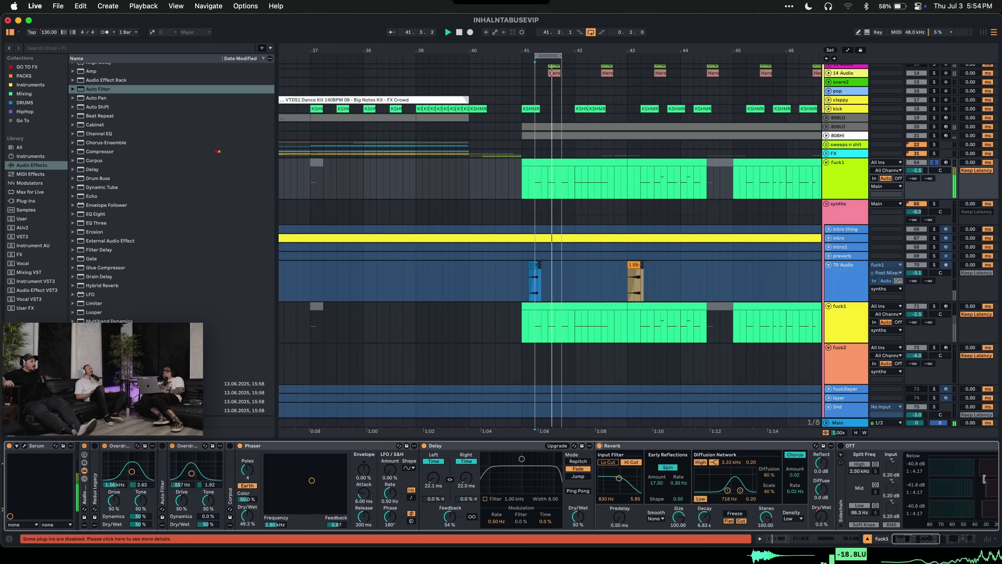
- Display the duplicated fuck1 track's Reverb Dry/Wet automation, re-enable the overridden automation and play the rise leading up to bar 43
scroll(602, 343, right, 5)
scroll(602, 344, down, 2)
scroll(790, 343, down, 2)
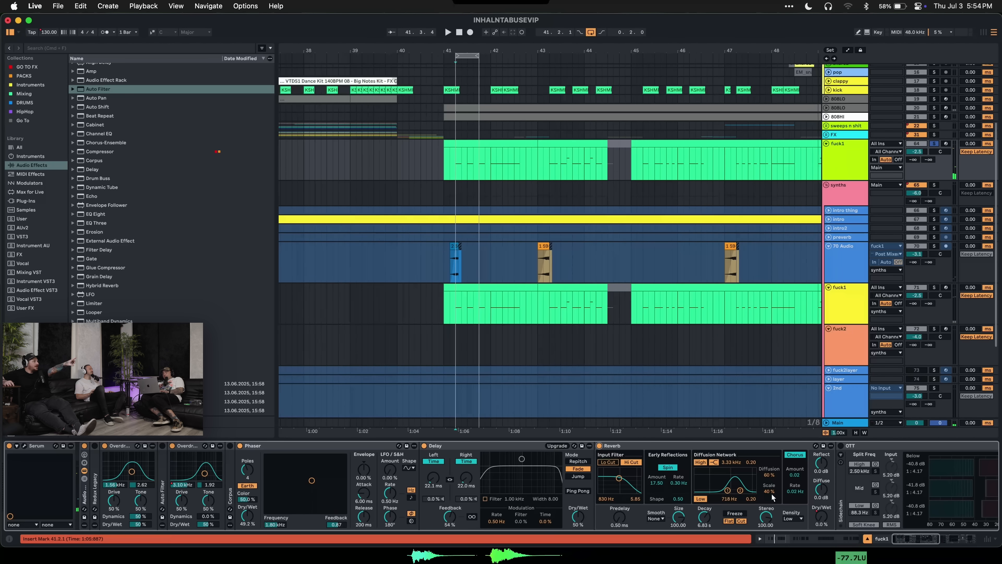
scroll(624, 274, down, 2)
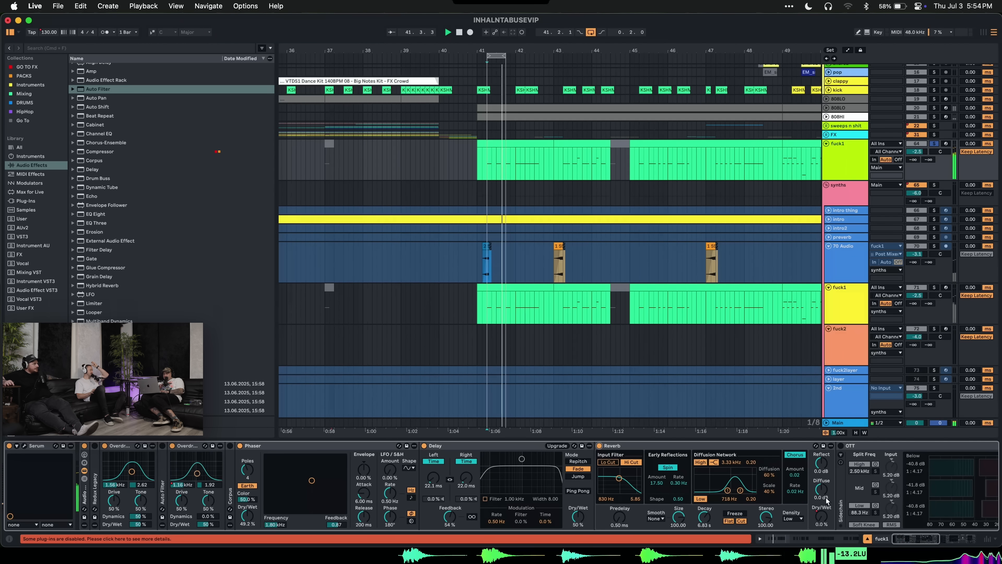
key(a)
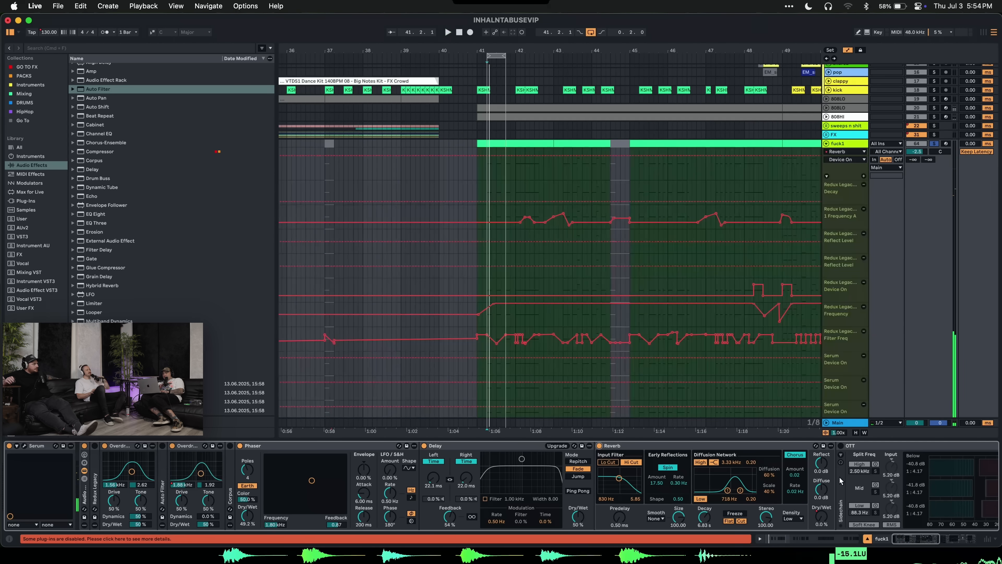
click(821, 519)
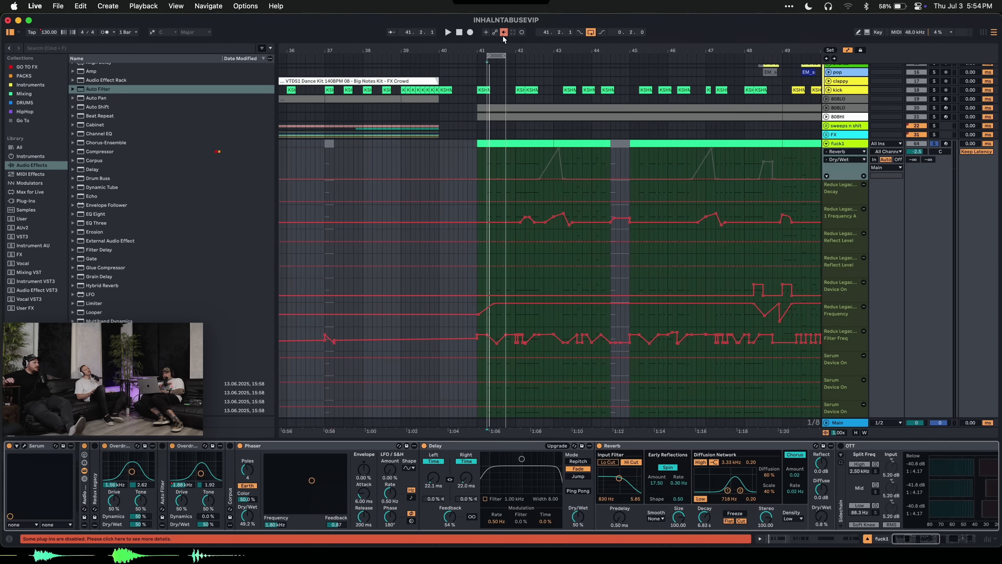
key(space)
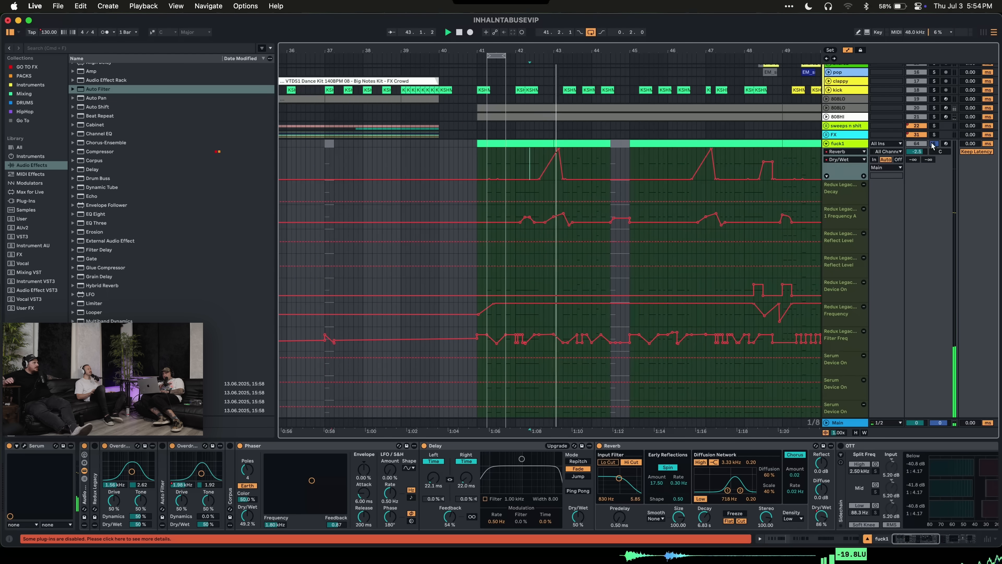
- Turn on the OTT device following the Reverb while the passage before bar 43 plays
scroll(746, 449, right, 3)
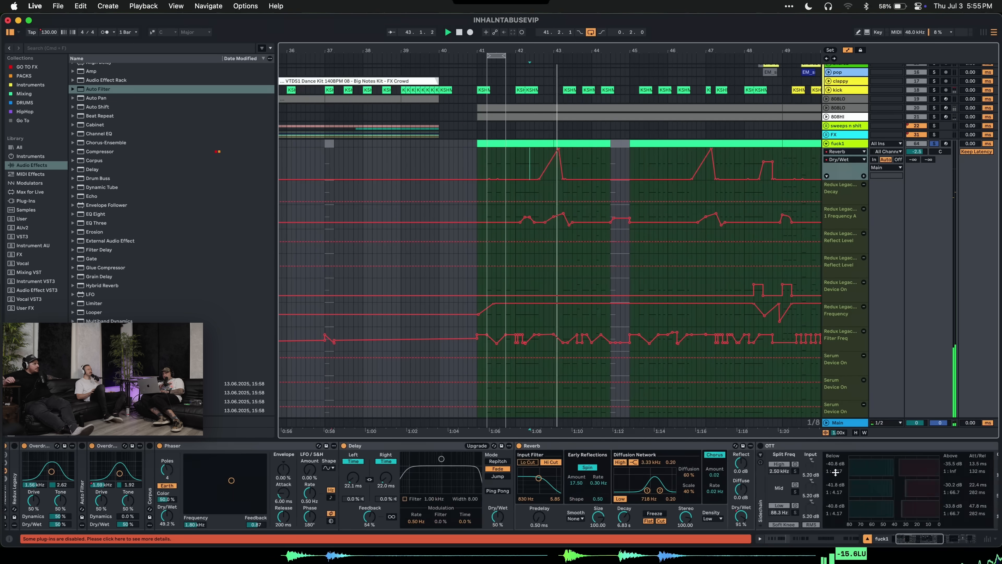
click(746, 449)
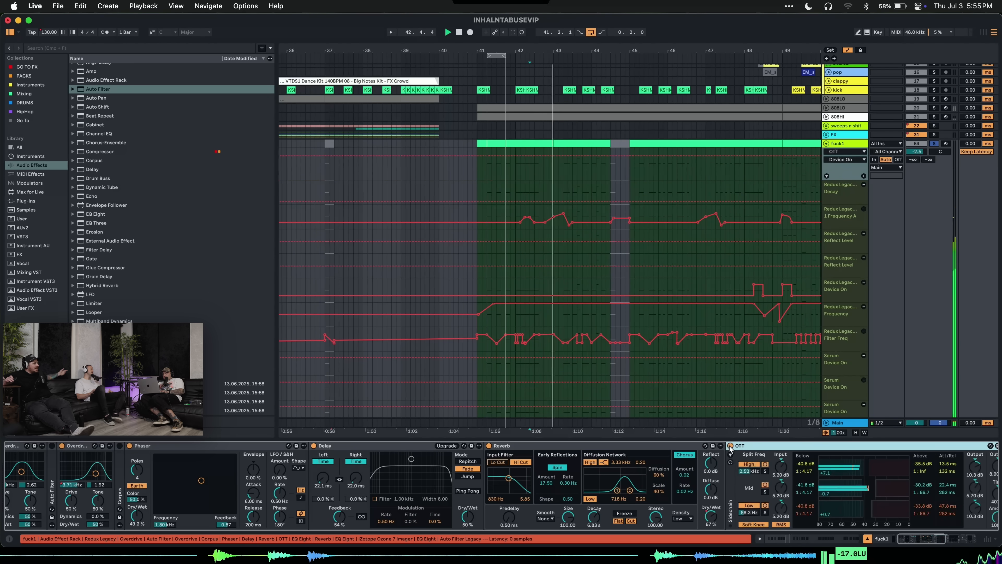
scroll(822, 490, right, 6)
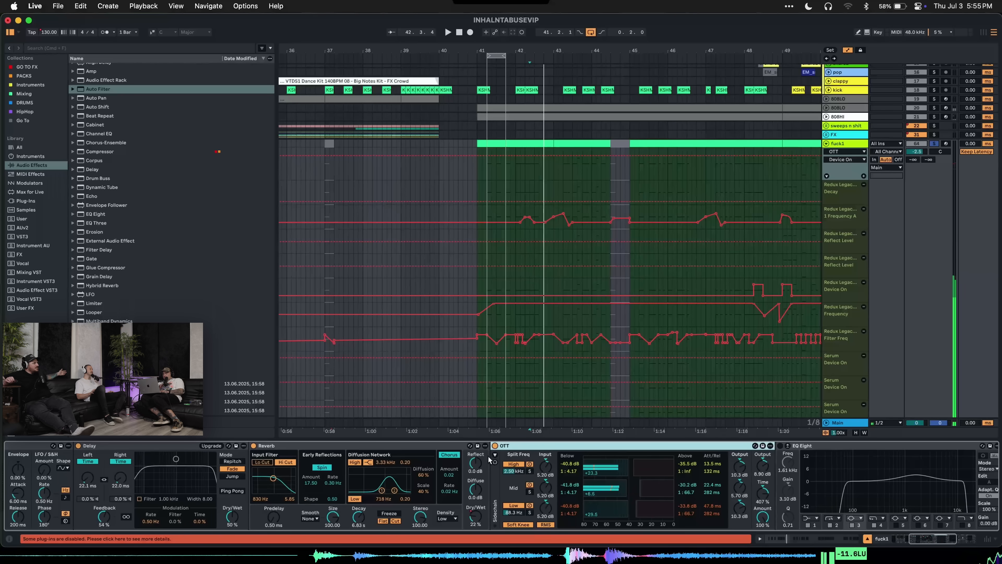